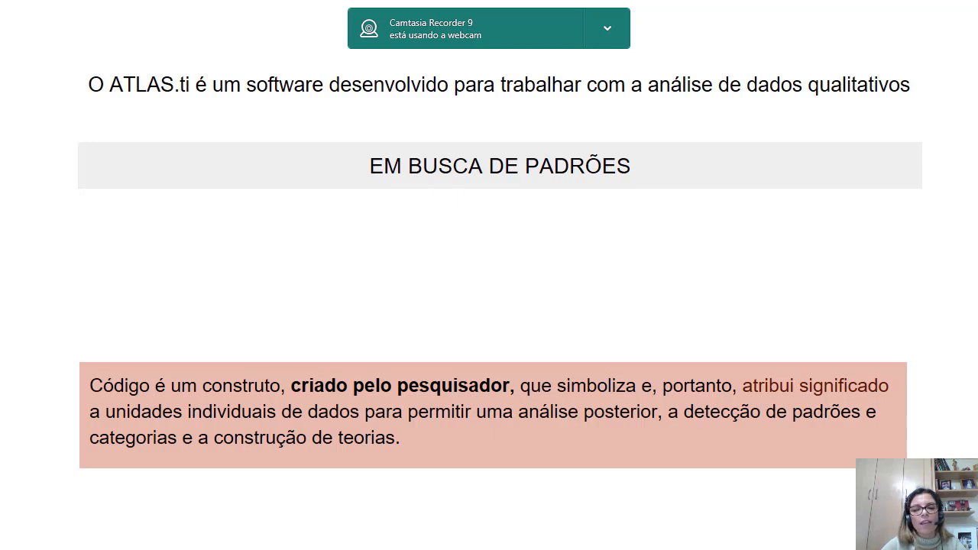
# Switch to ATLAS.ti and create a new empty project named "Análise Diário".
pyautogui.hotkey('alt', 'Tab')
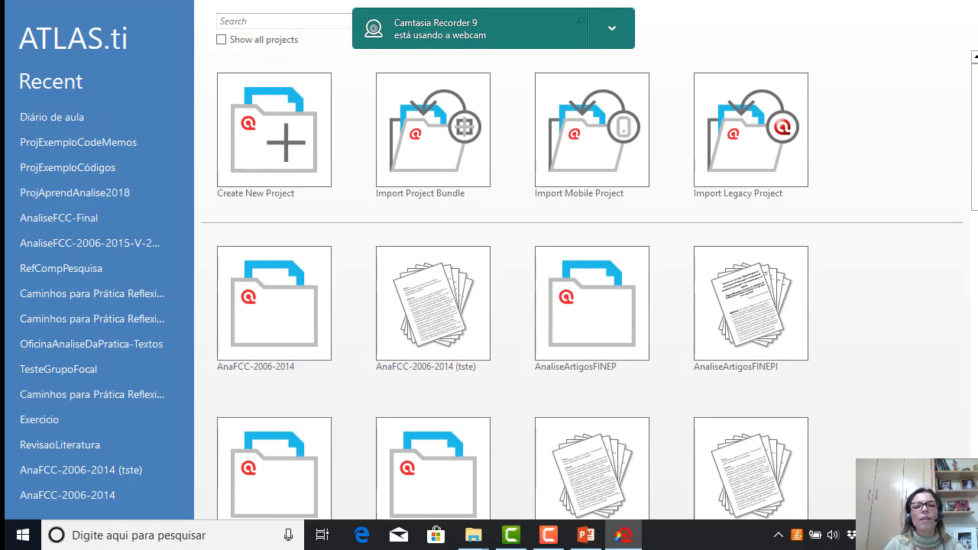
pyautogui.click(278, 152)
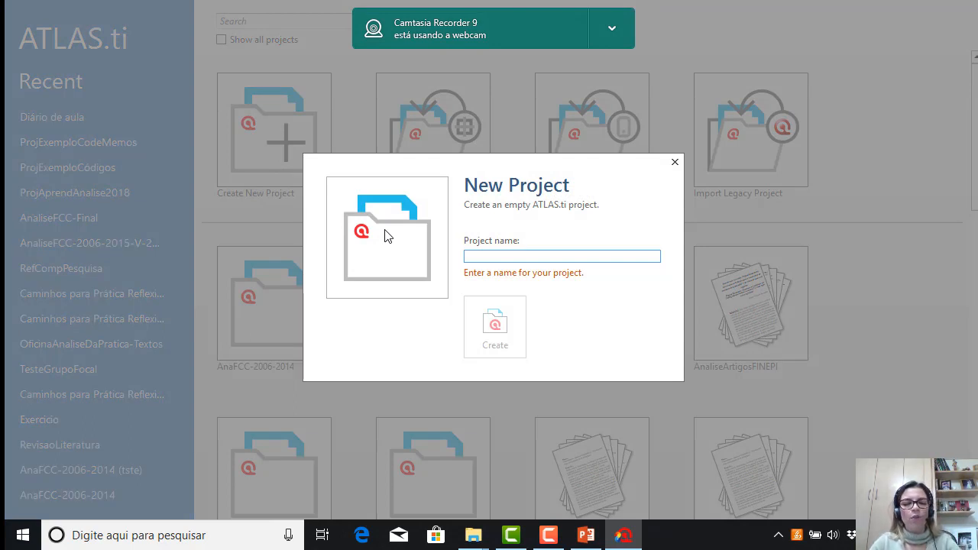
pyautogui.write('Análi')
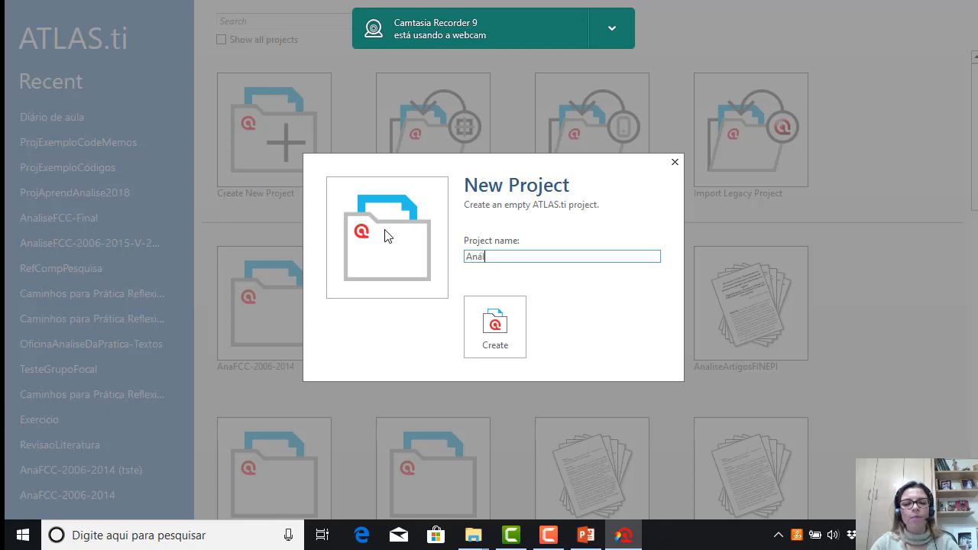
pyautogui.write('se D')
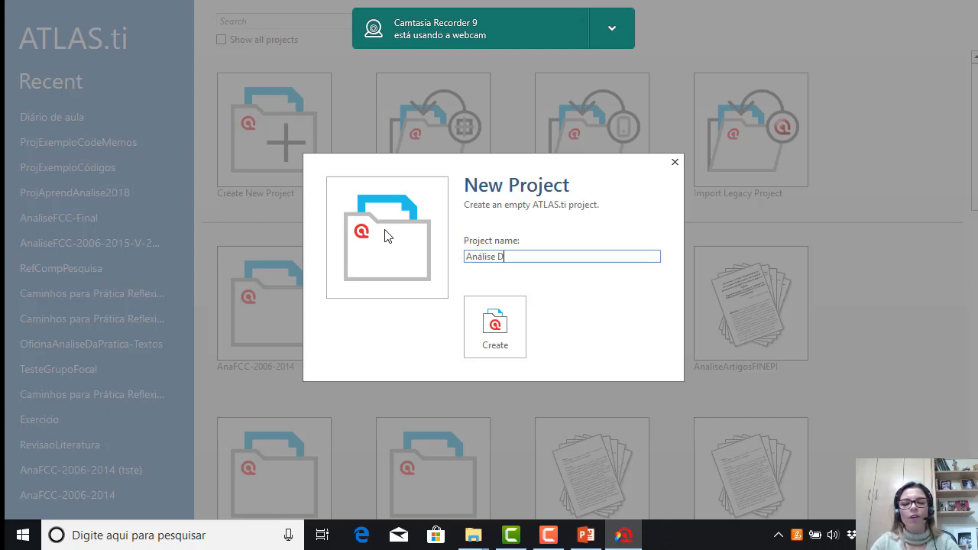
pyautogui.write('ip')
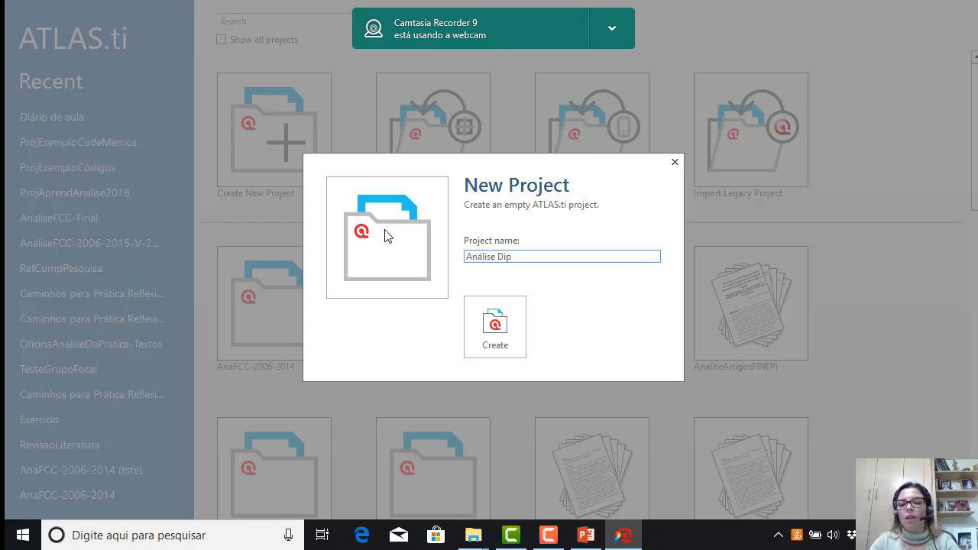
pyautogui.press('BackSpace')
pyautogui.write('ário')
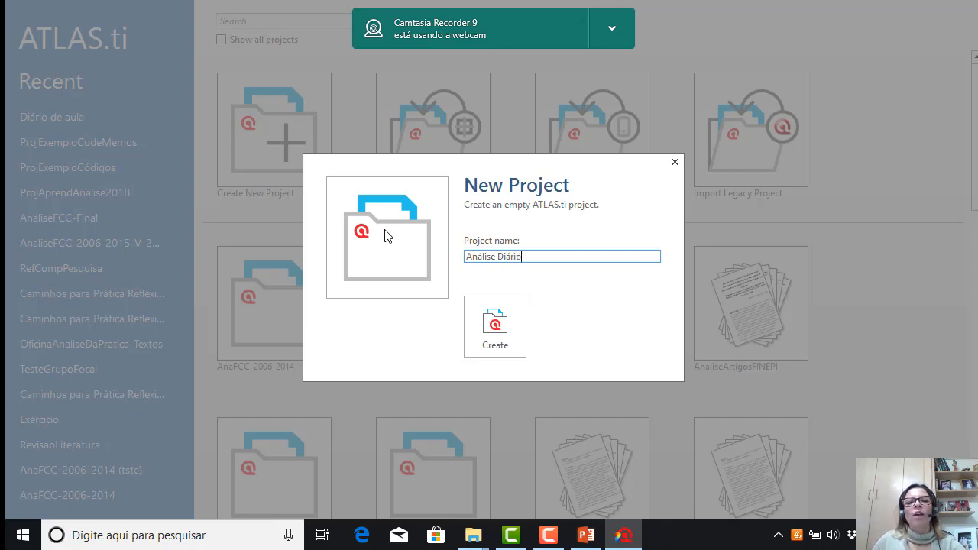
pyautogui.click(495, 321)
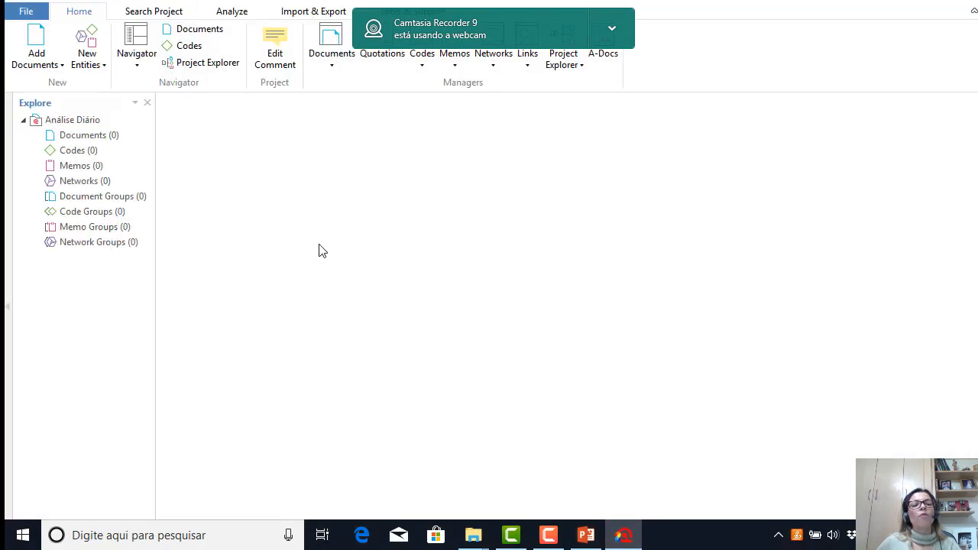
pyautogui.click(32, 47)
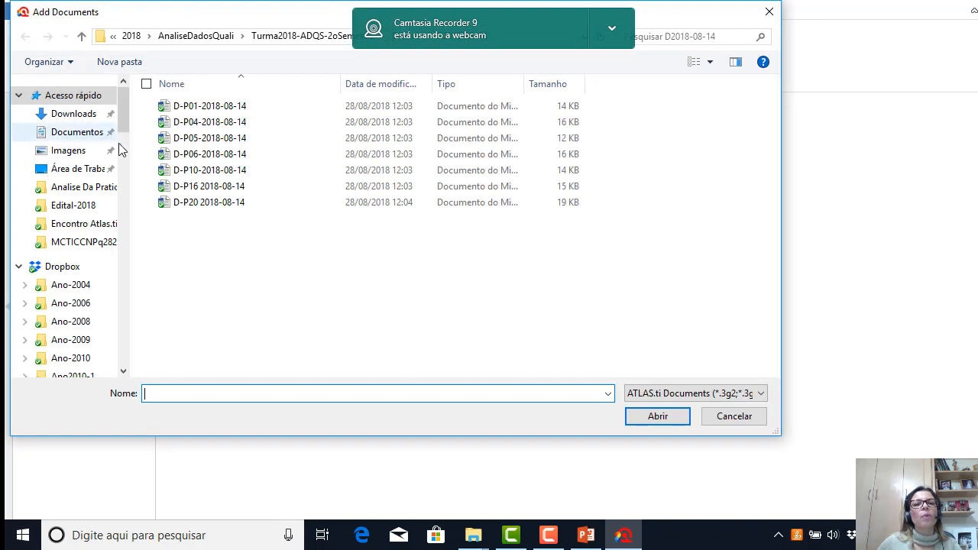
pyautogui.click(191, 207)
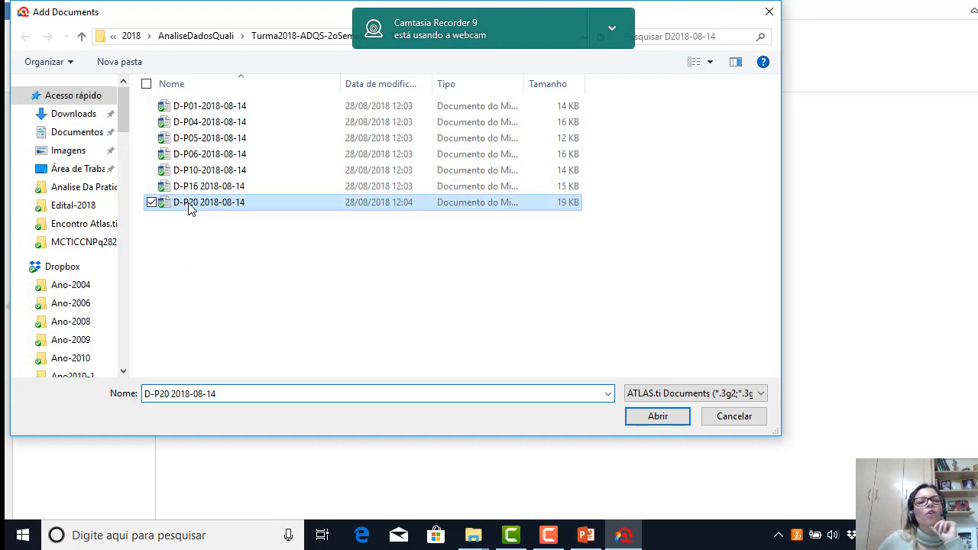
pyautogui.click(641, 420)
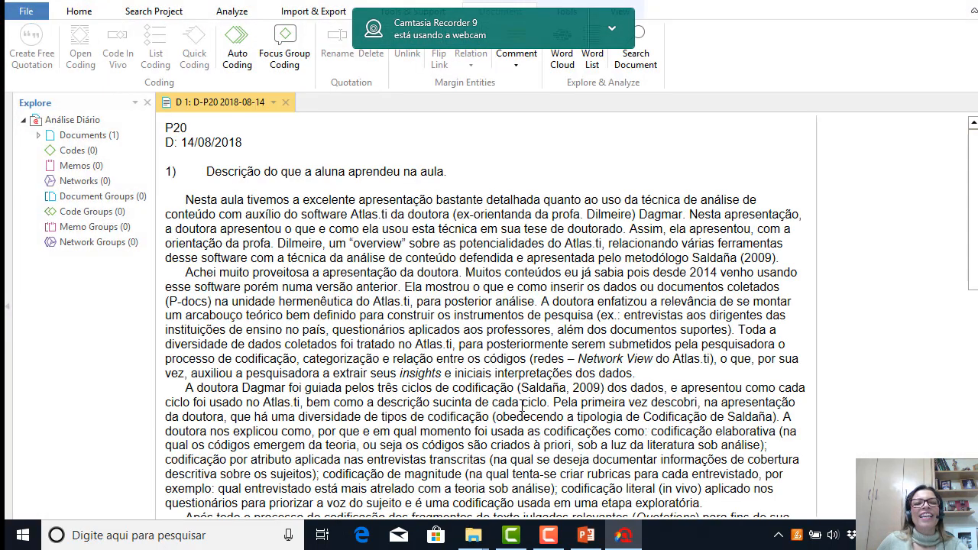
# Look through the P20 class diary's sections on what was learned, what was not learned and what to do about it.
pyautogui.scroll(-7, 512, 395)
pyautogui.scroll(7, 492, 366)
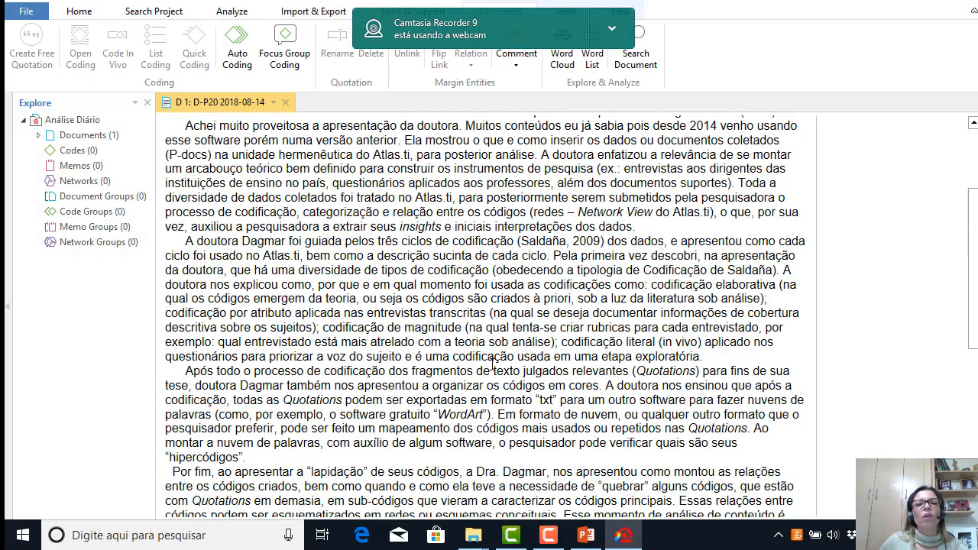
pyautogui.scroll(-7, 492, 365)
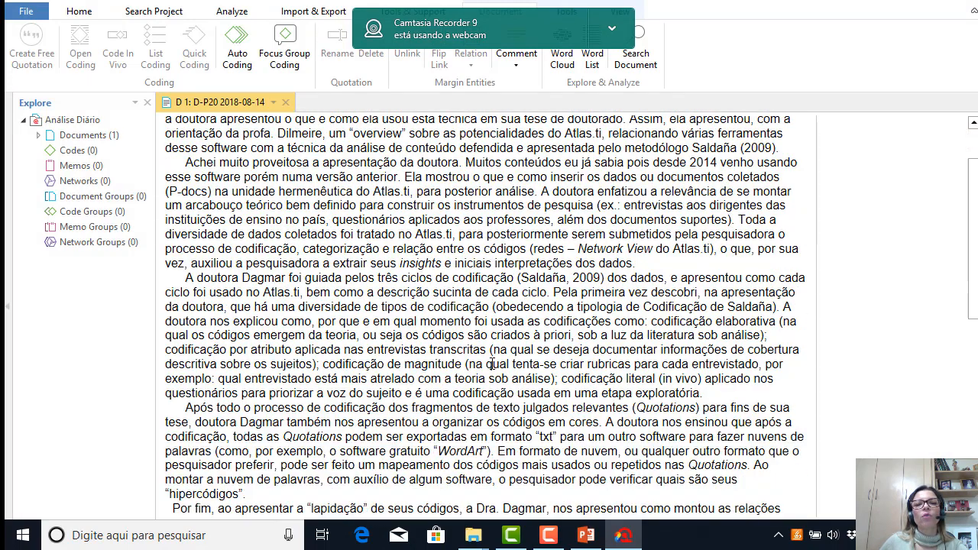
pyautogui.scroll(-2, 489, 368)
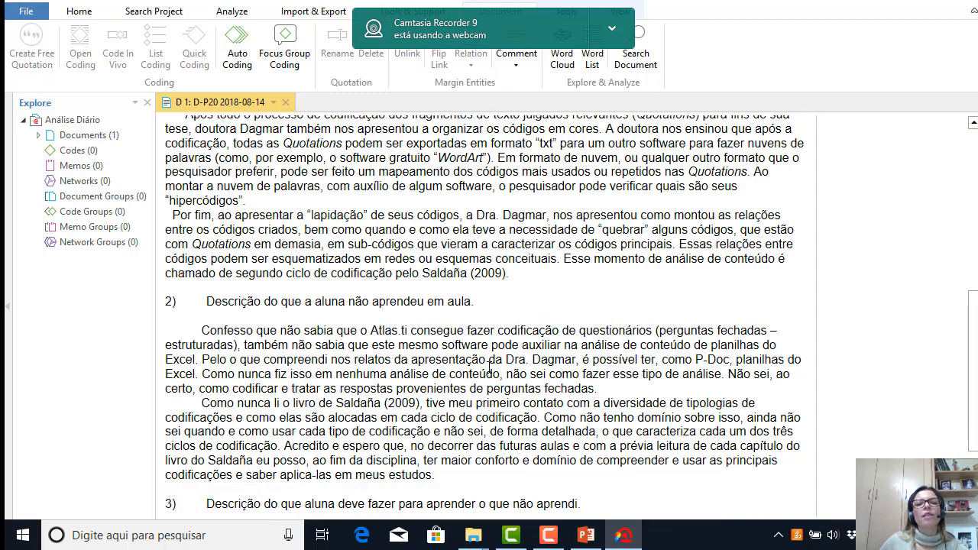
pyautogui.scroll(-3, 489, 368)
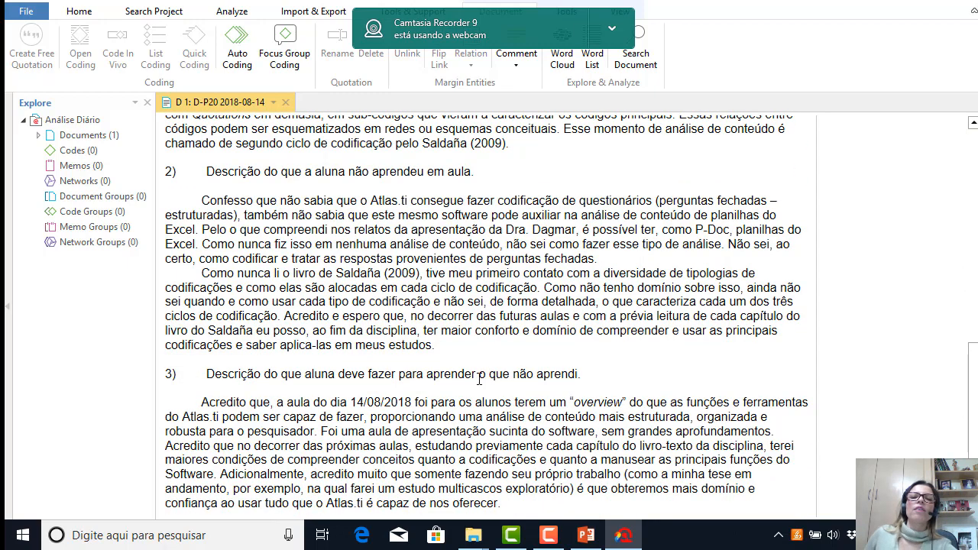
pyautogui.scroll(9, 489, 369)
pyautogui.scroll(2, 482, 367)
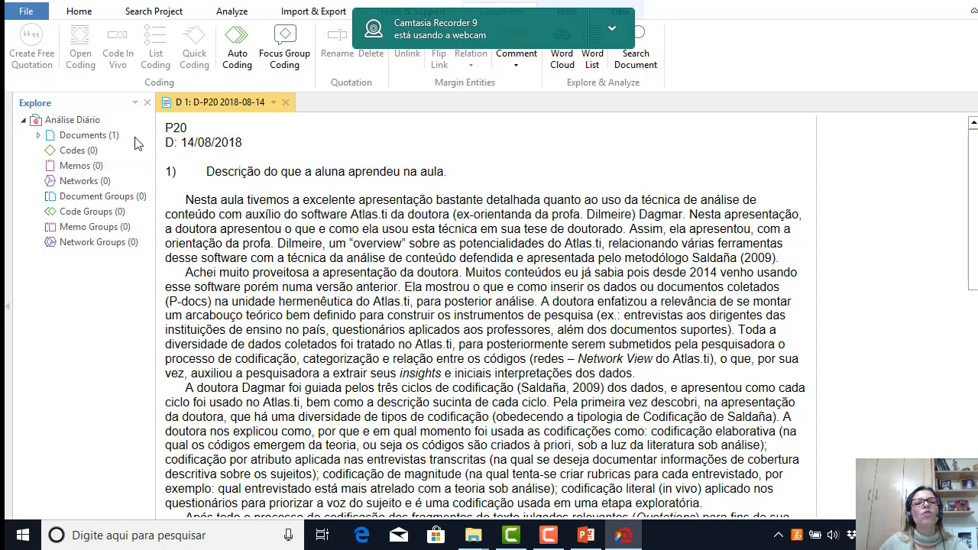
# Create four new codes in the project named Aprendizado, Lacuna, Planejaento and Projeção.
pyautogui.click(78, 13)
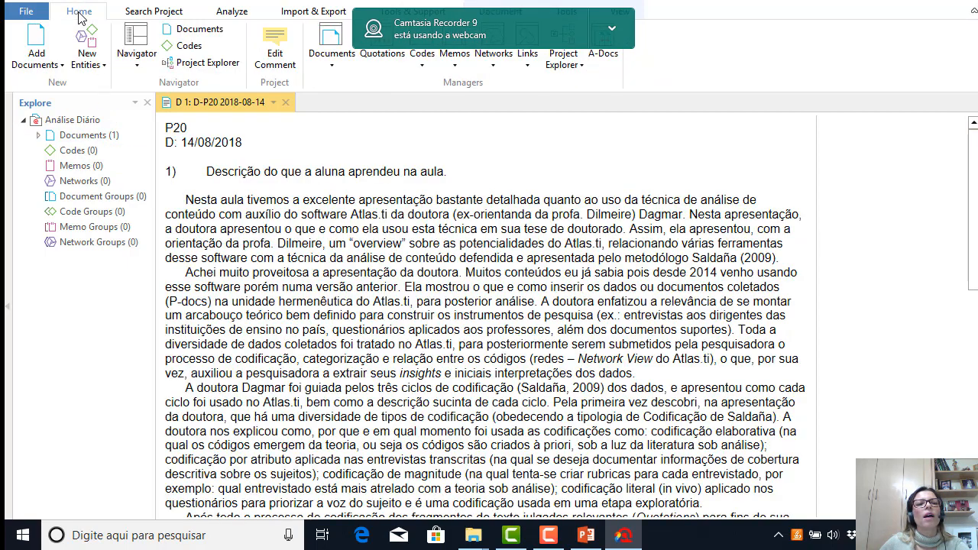
pyautogui.click(89, 52)
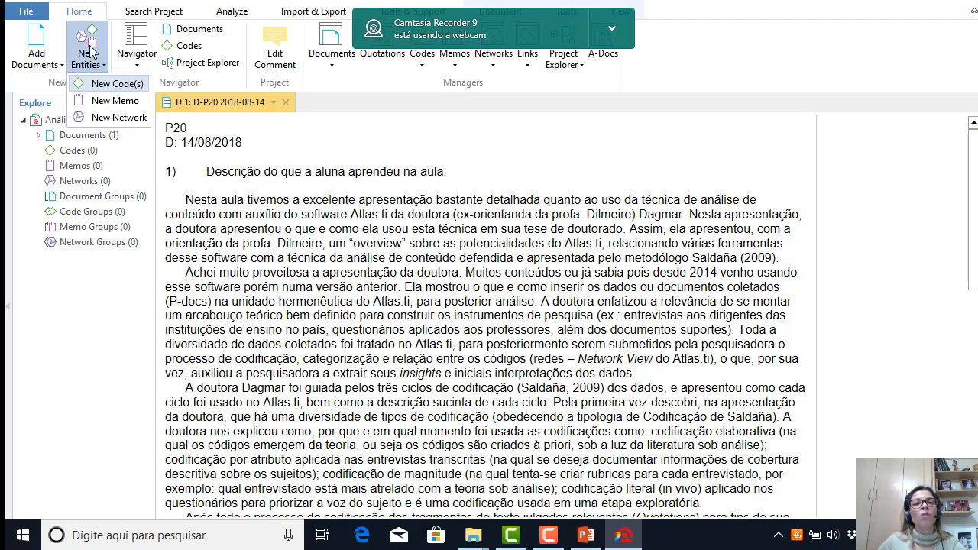
pyautogui.click(99, 86)
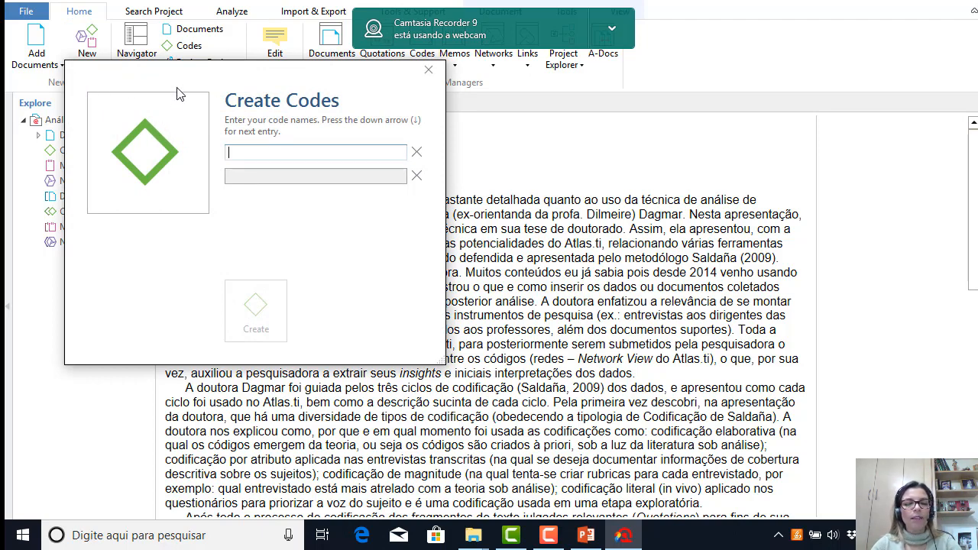
pyautogui.write('Aprendi')
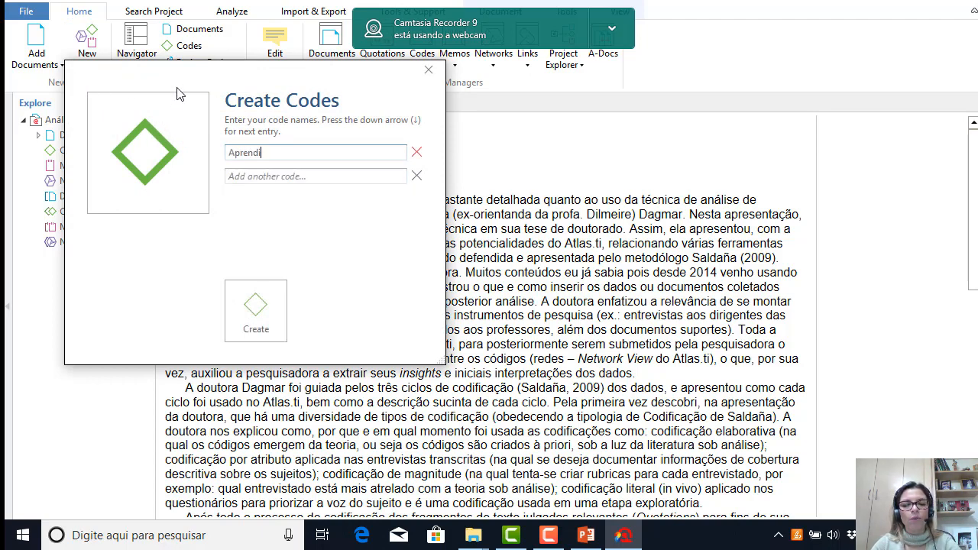
pyautogui.write('zado')
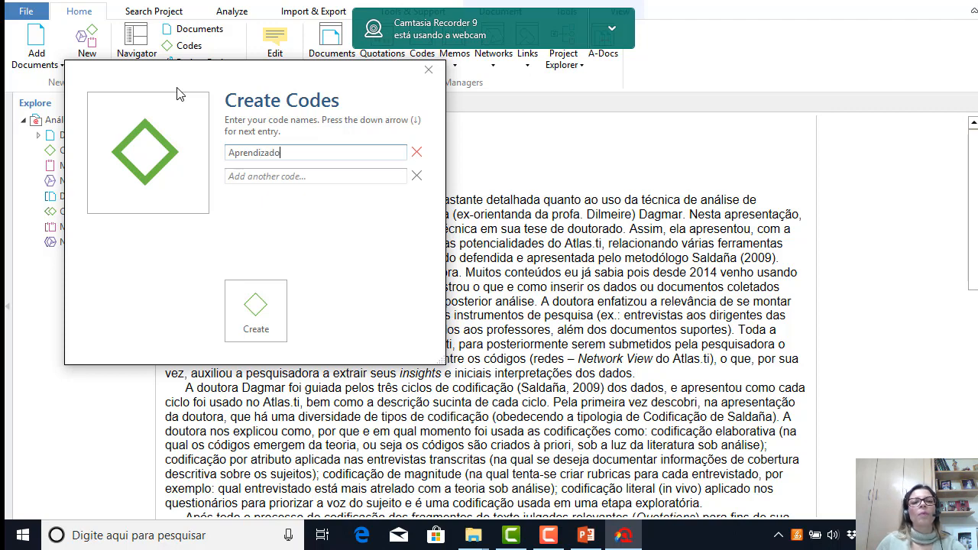
pyautogui.click(235, 178)
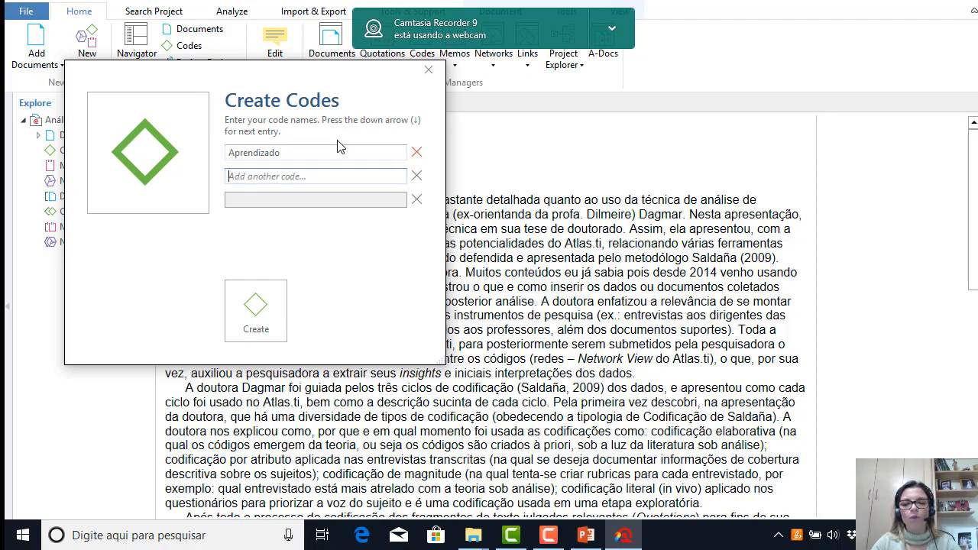
pyautogui.write('Lacuna')
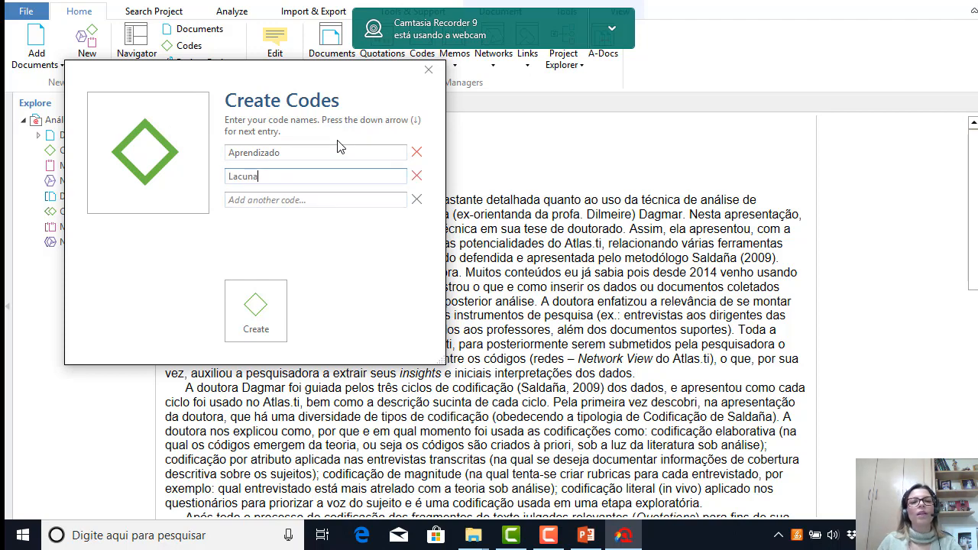
pyautogui.click(237, 204)
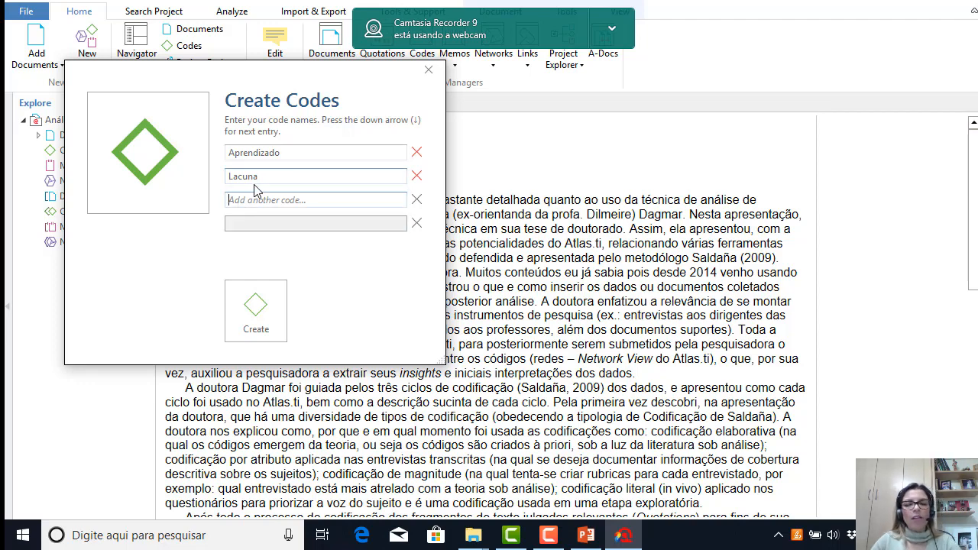
pyautogui.write('P')
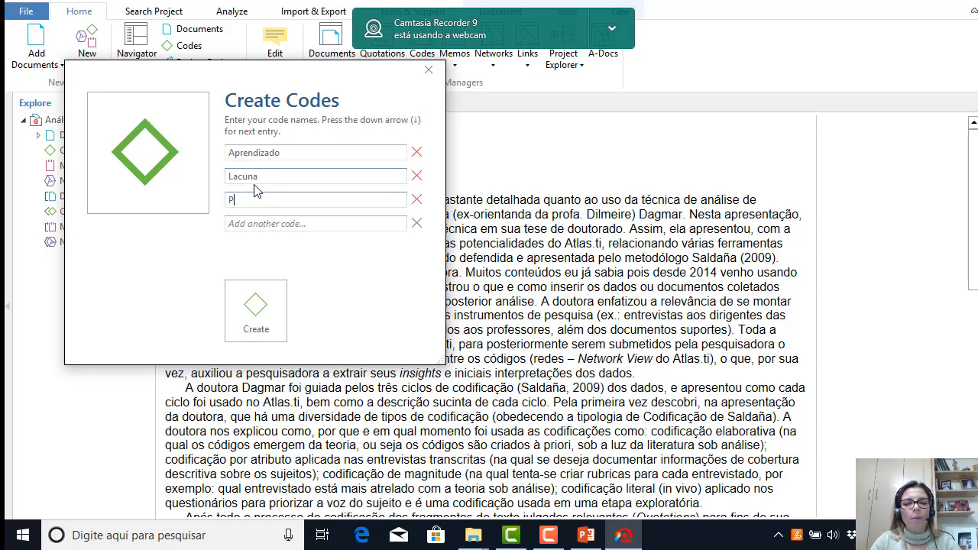
pyautogui.write('lanejam')
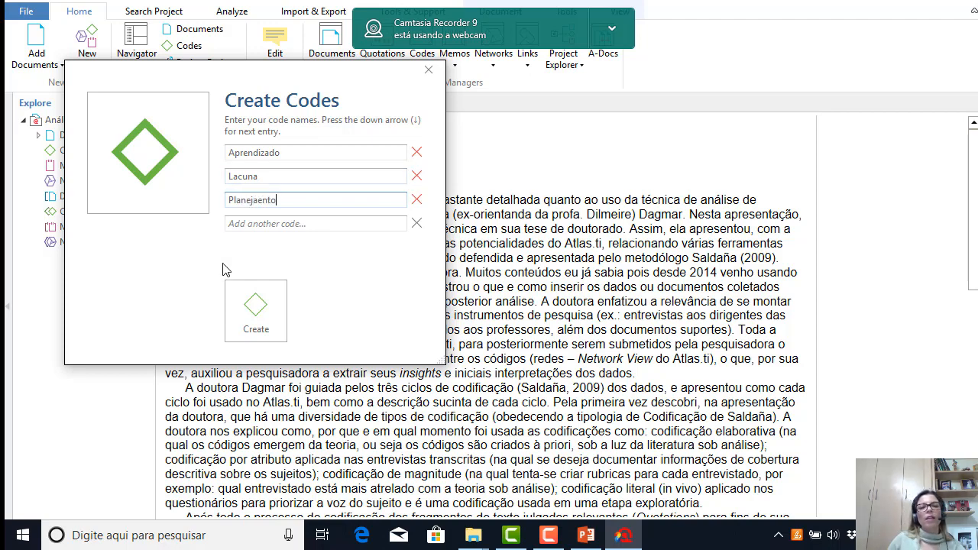
pyautogui.click(239, 226)
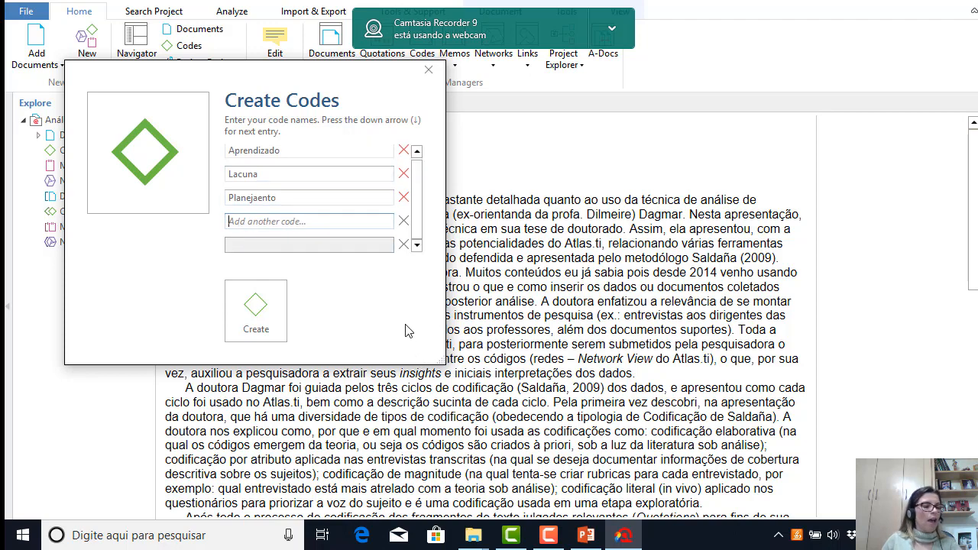
pyautogui.write('Projeção')
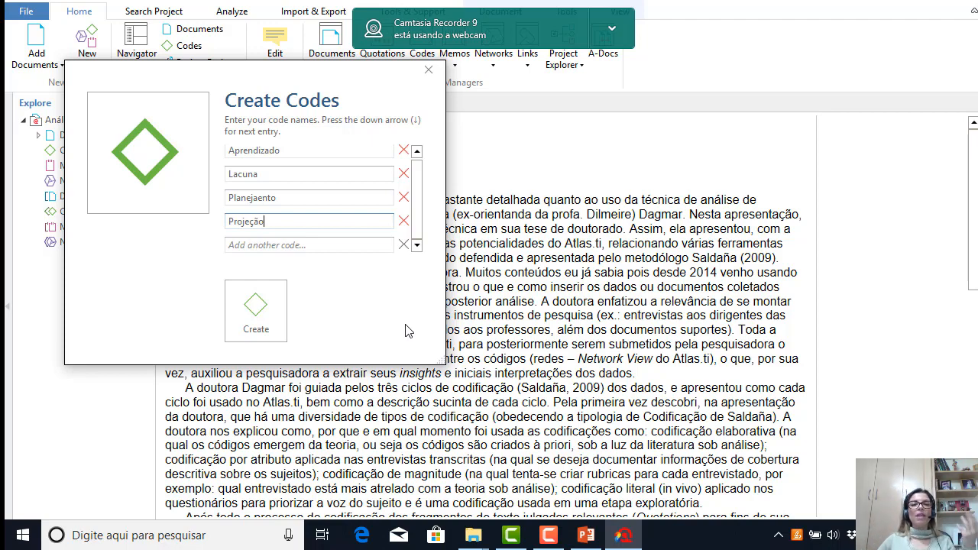
pyautogui.click(256, 308)
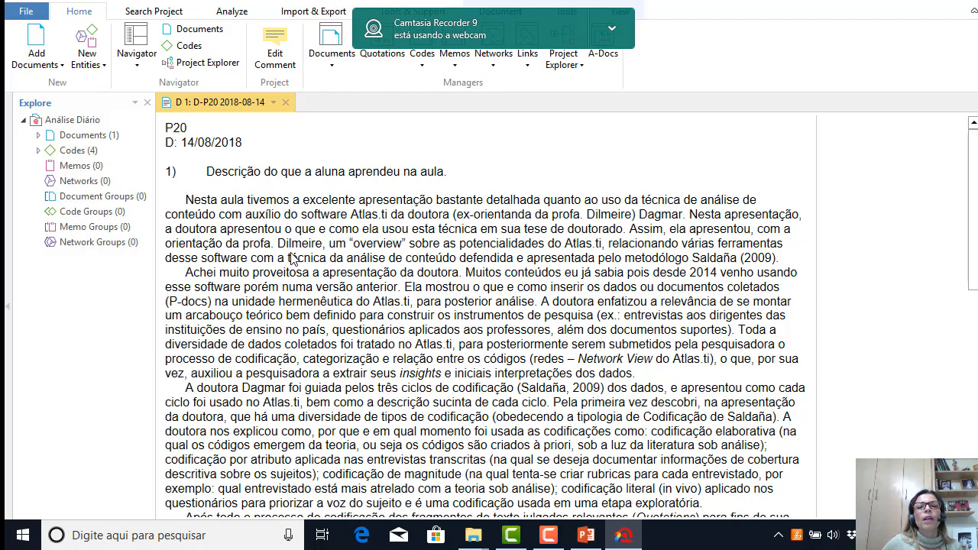
# Code the phrase "três ciclos de codificação" together with its 2009 citation with the existing code Aprendizado, using List Coding.
pyautogui.scroll(-1, 229, 288)
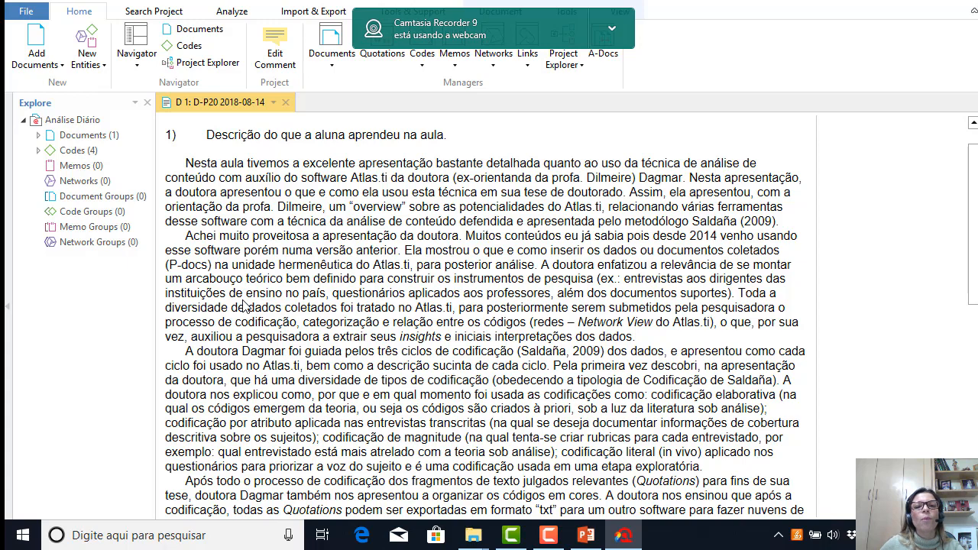
pyautogui.scroll(-1, 246, 306)
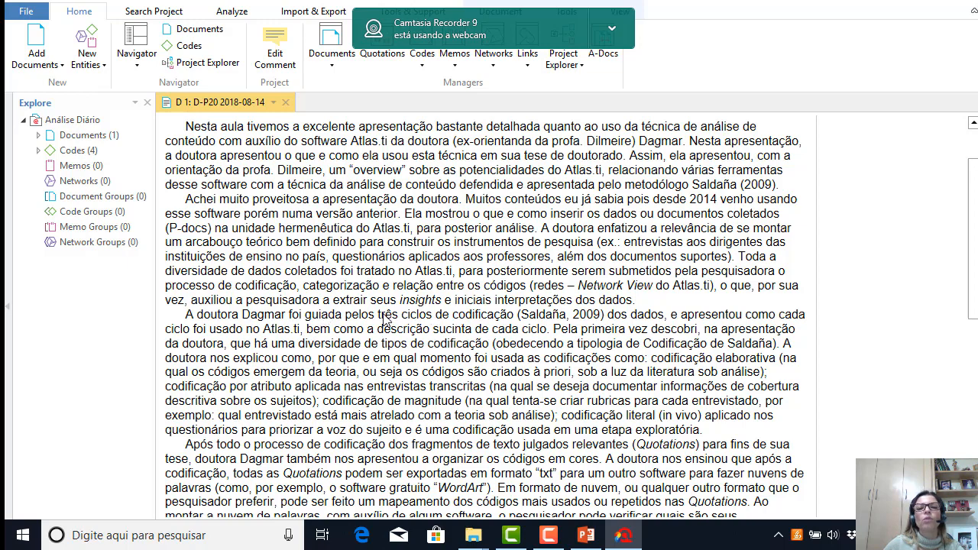
pyautogui.moveTo(377, 314); pyautogui.dragTo(608, 321)
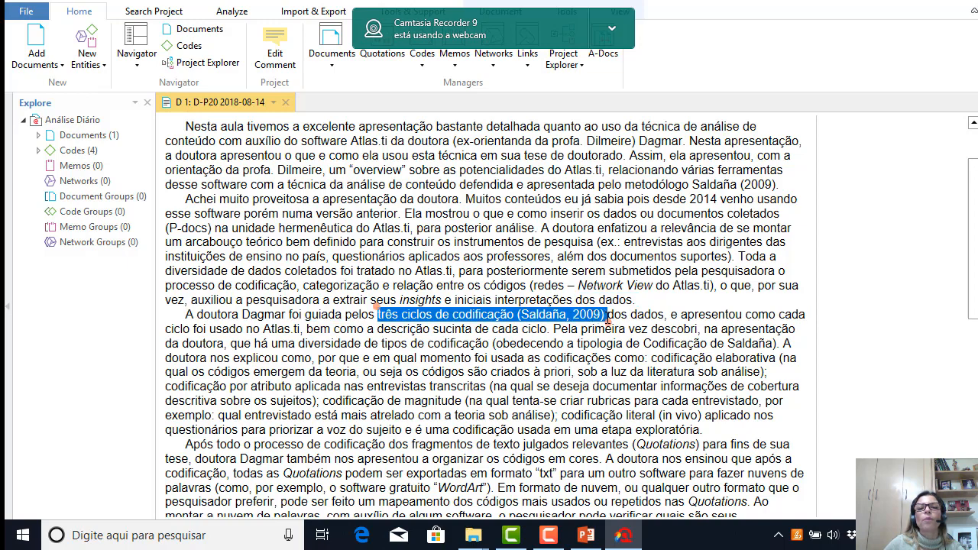
pyautogui.rightClick(551, 315)
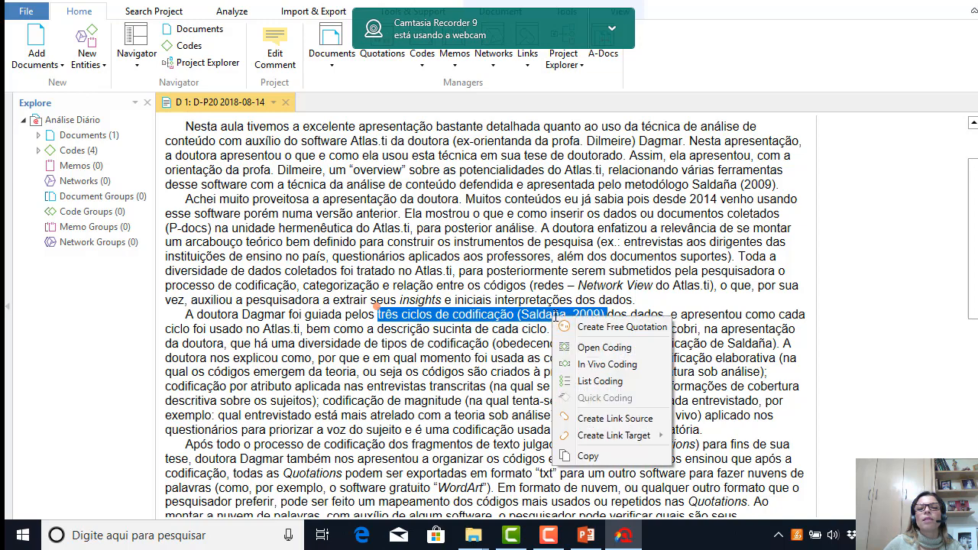
pyautogui.click(602, 382)
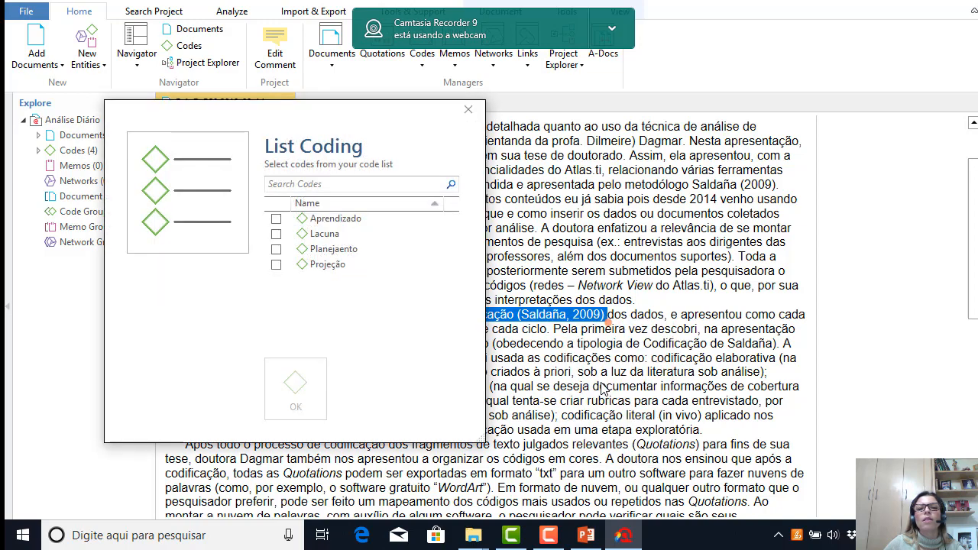
pyautogui.click(276, 220)
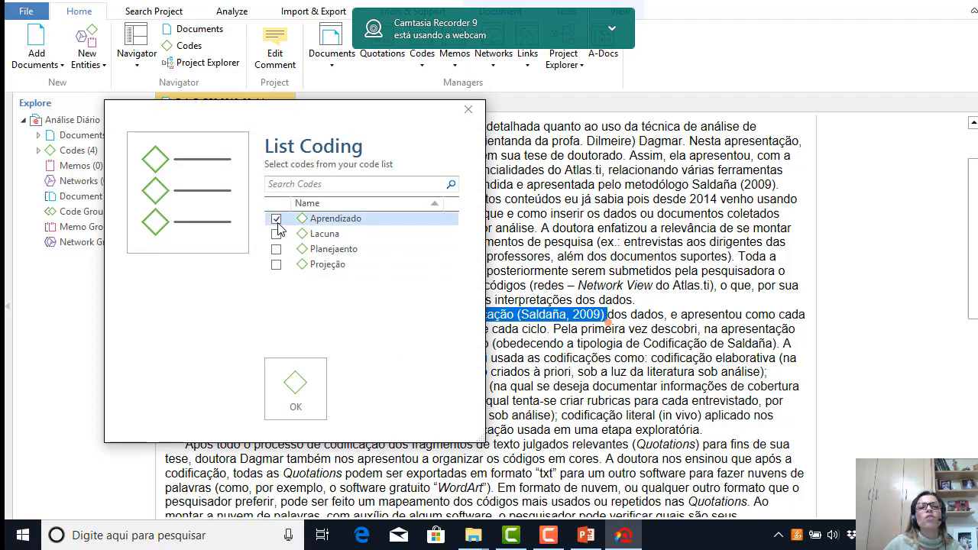
pyautogui.click(299, 403)
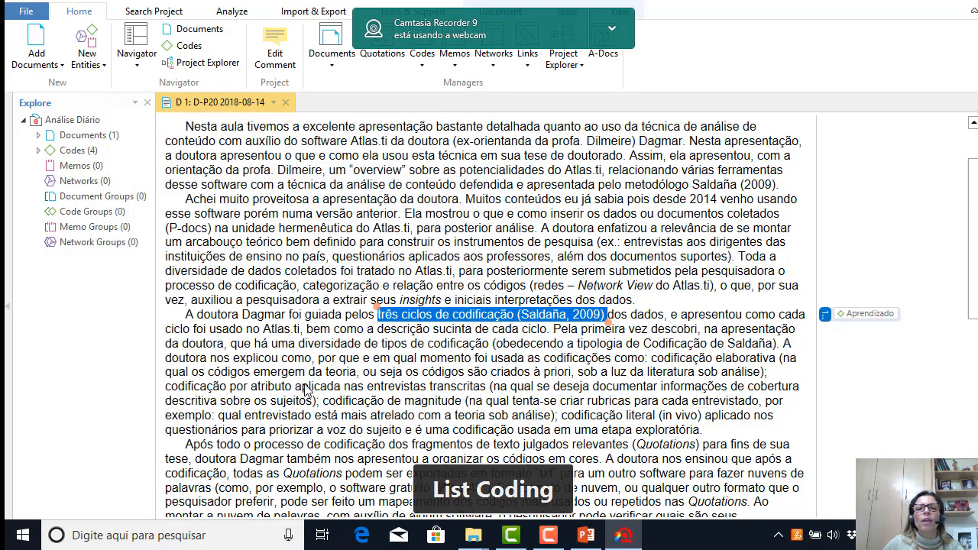
# Code the phrase "codificação dos fragmentos de texto julgados relevantes" with the existing code Aprendizado, using List Coding.
pyautogui.scroll(-2, 304, 390)
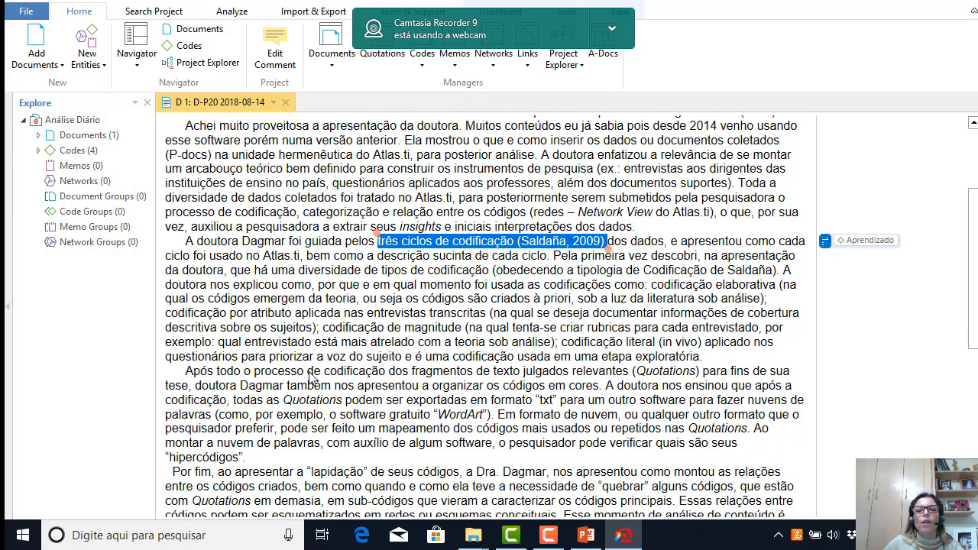
pyautogui.scroll(-1, 311, 379)
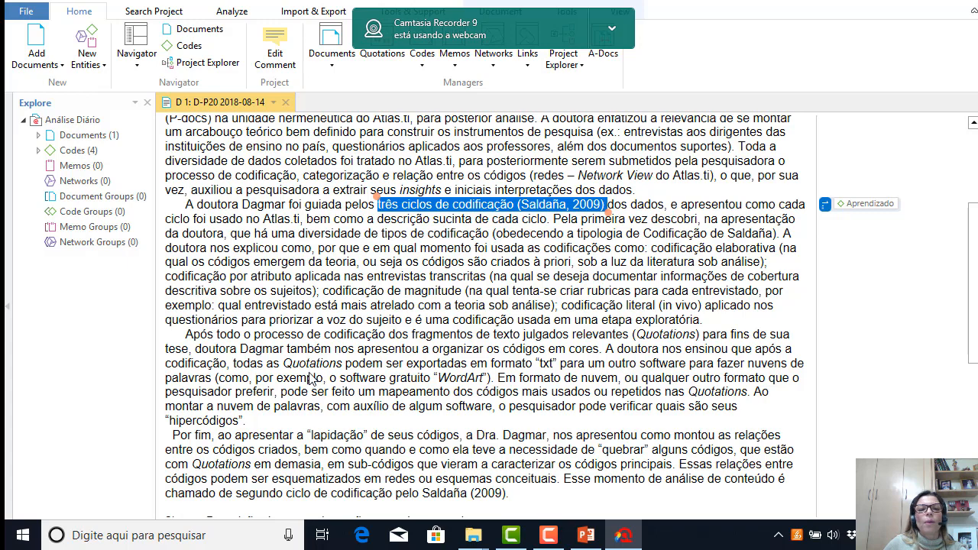
pyautogui.scroll(-3, 311, 379)
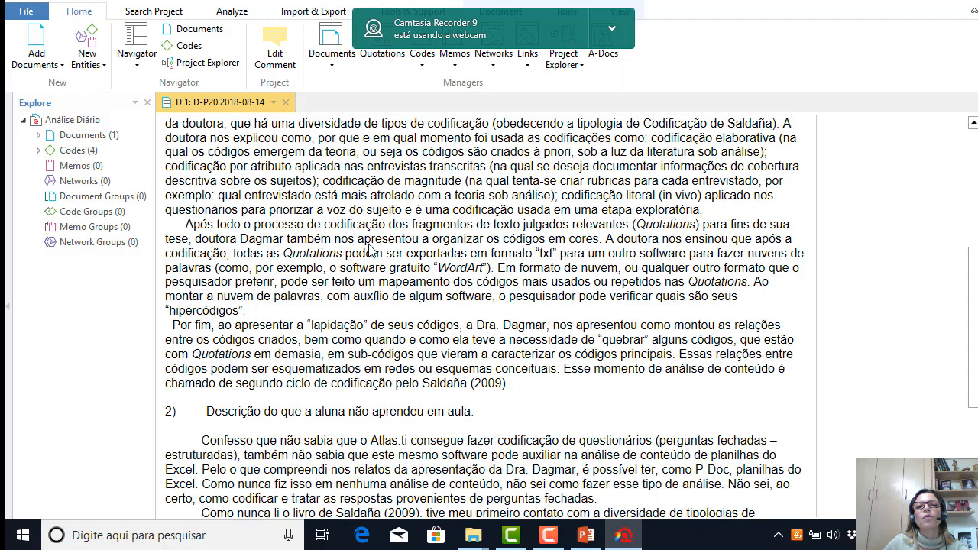
pyautogui.scroll(1, 369, 245)
pyautogui.scroll(-1, 374, 279)
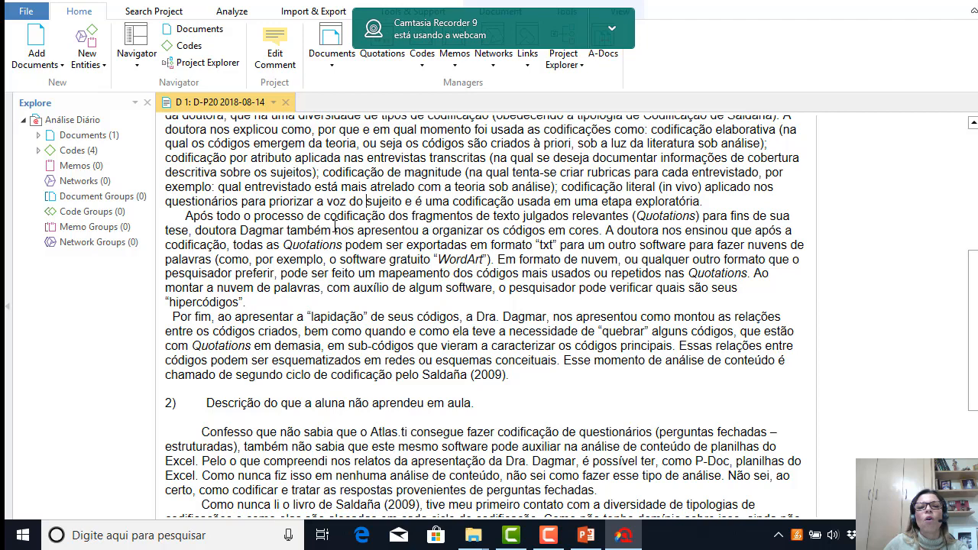
pyautogui.moveTo(324, 216); pyautogui.dragTo(631, 220)
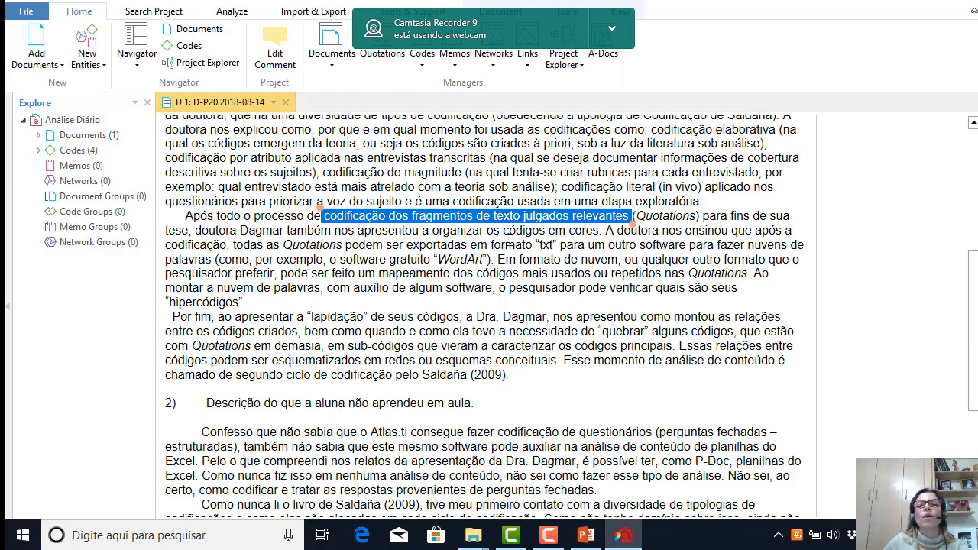
pyautogui.rightClick(504, 221)
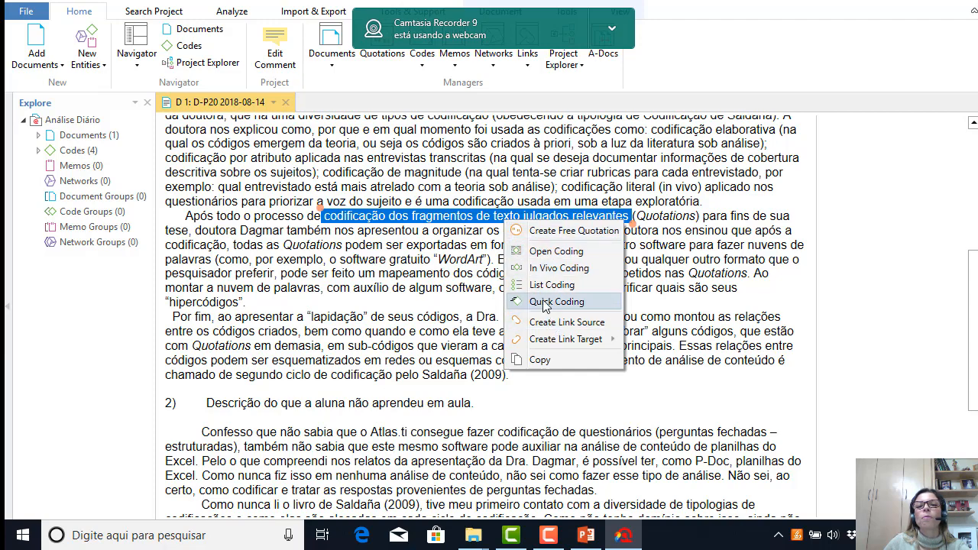
pyautogui.click(550, 285)
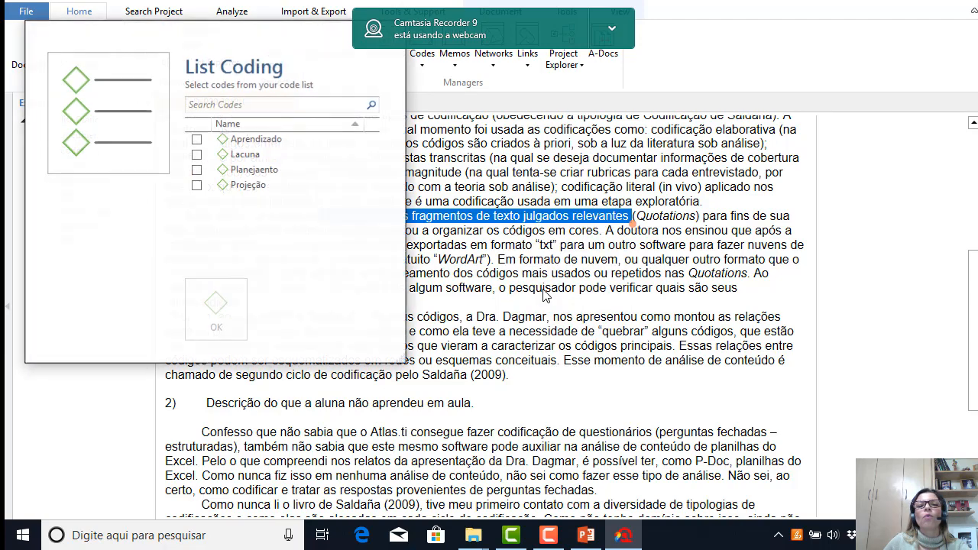
pyautogui.click(196, 141)
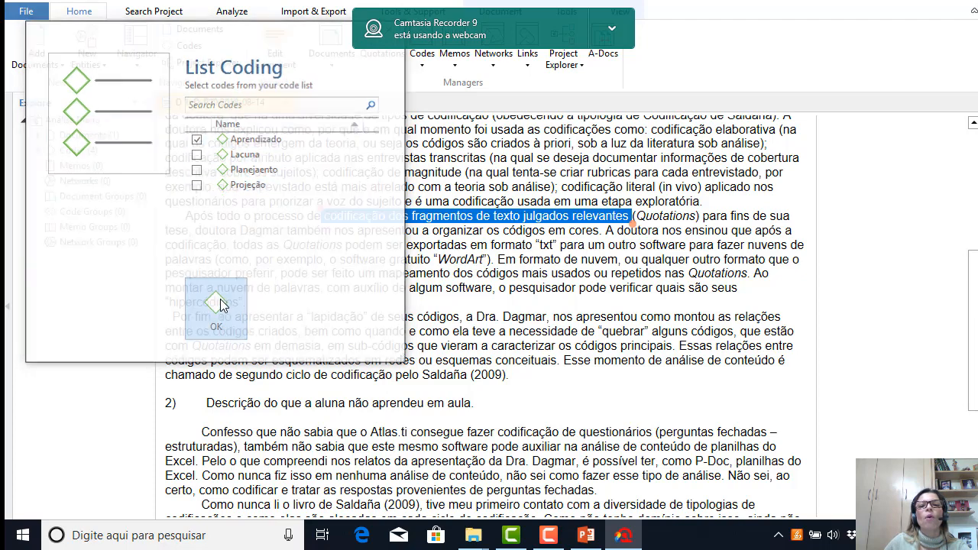
pyautogui.click(220, 304)
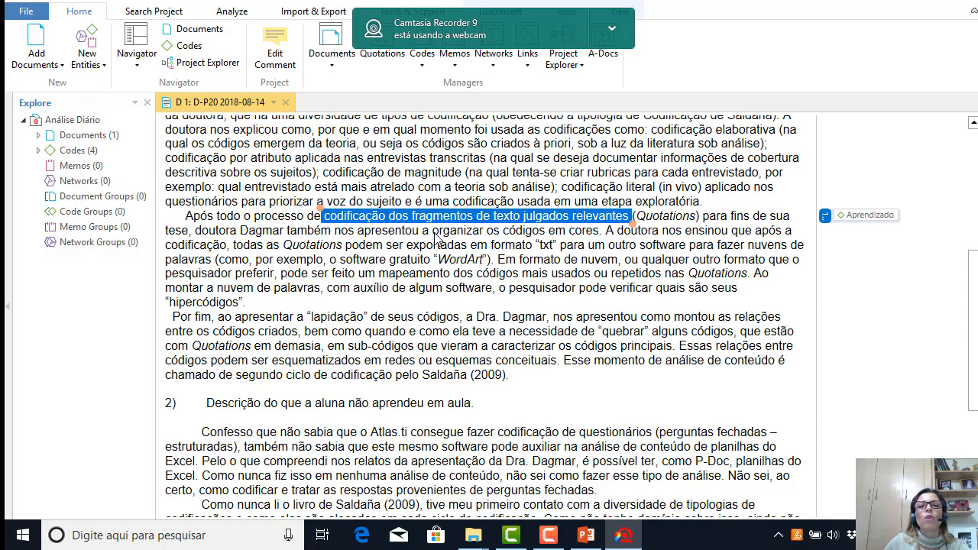
# Apply the existing code Aprendizado to the phrase "organizar os códigos em cores" through List Coding.
pyautogui.moveTo(433, 231); pyautogui.dragTo(578, 235)
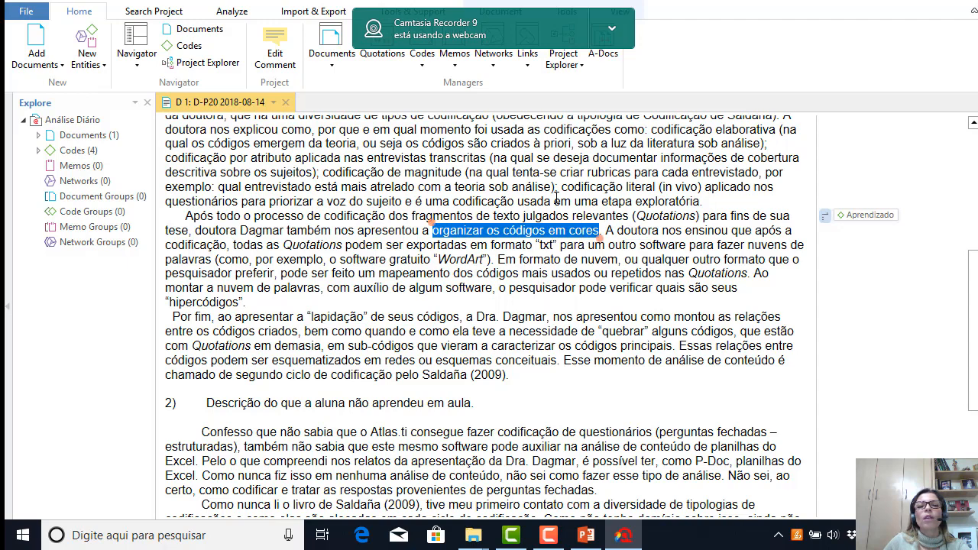
pyautogui.rightClick(539, 234)
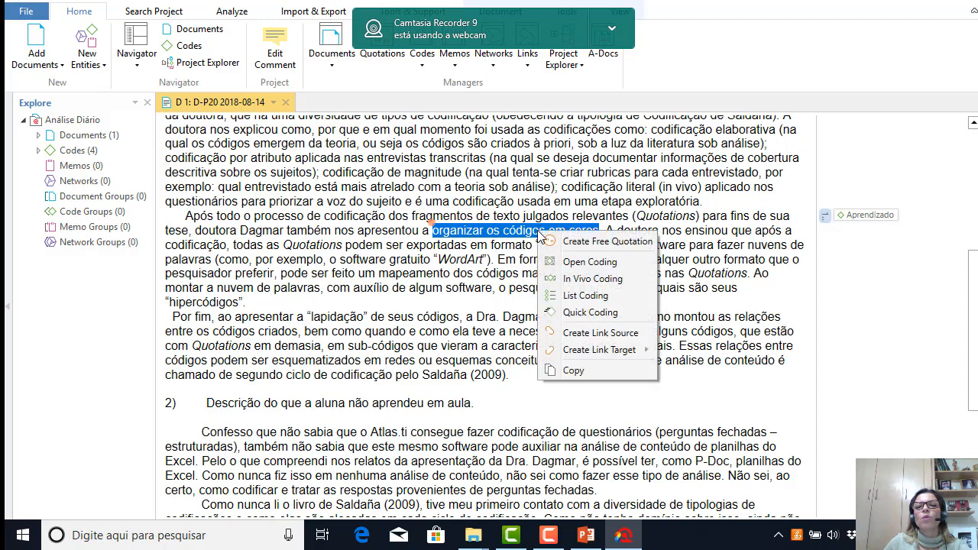
pyautogui.click(585, 298)
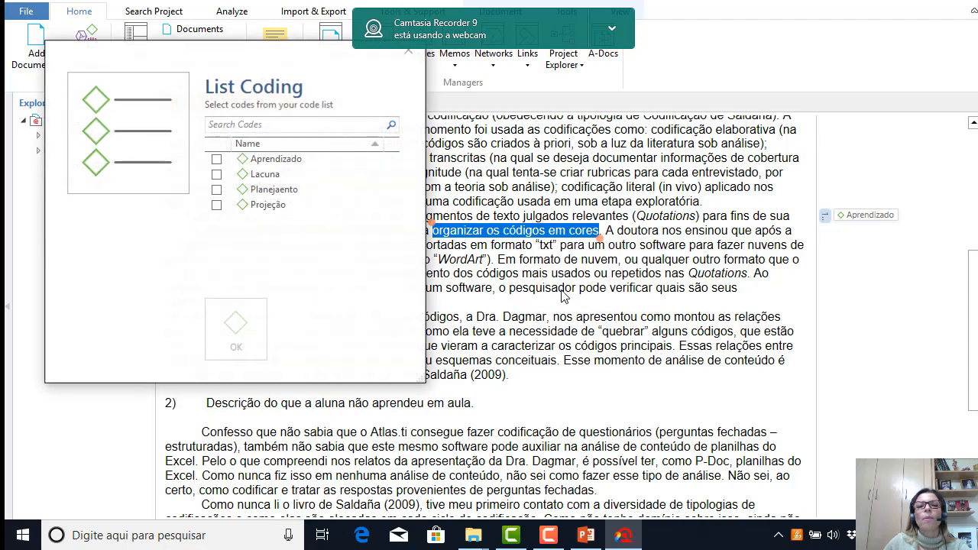
pyautogui.click(217, 160)
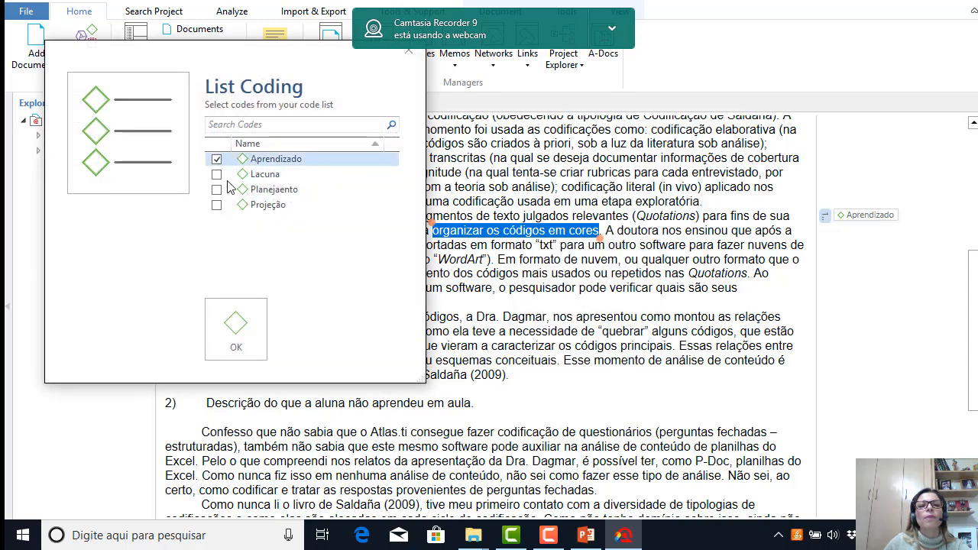
pyautogui.click(228, 327)
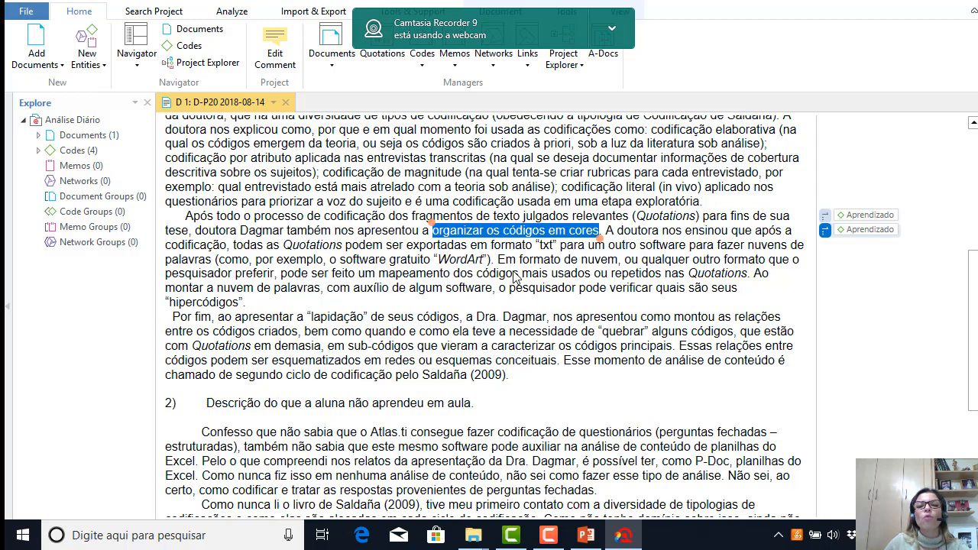
# Code the passage "pode ser feito um mapeamento dos códigos mais usados ou repetidos nas Quotations" with Aprendizado, using List Coding.
pyautogui.click(303, 275)
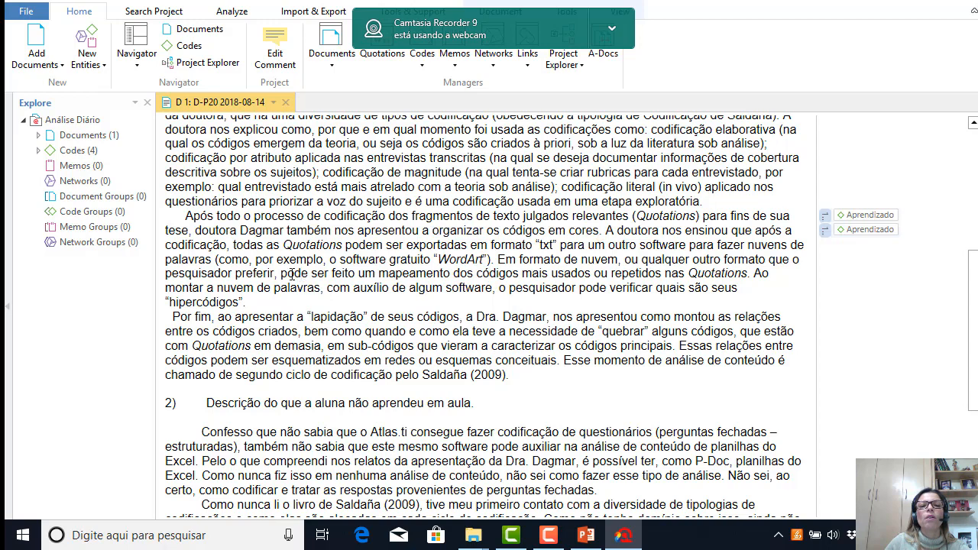
pyautogui.moveTo(282, 273); pyautogui.dragTo(703, 279)
pyautogui.rightClick(703, 280)
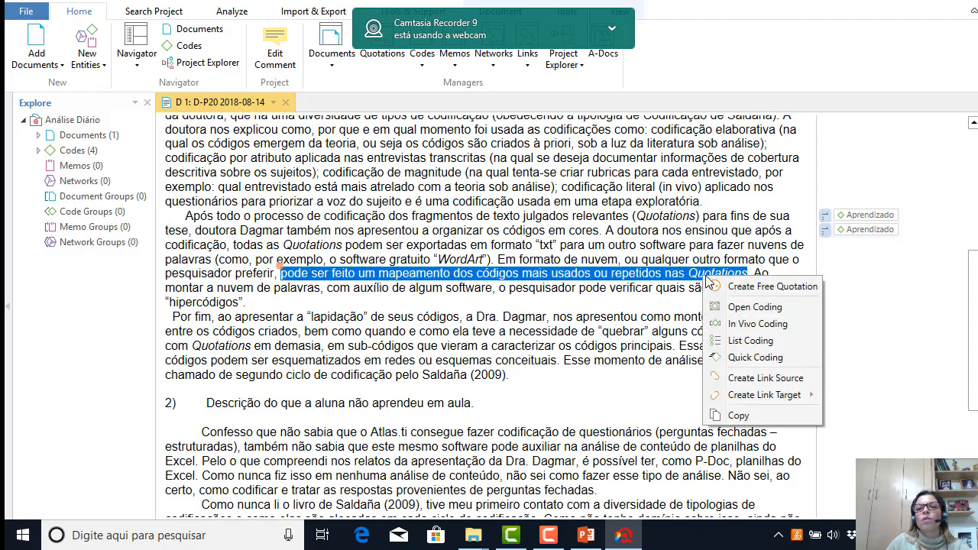
pyautogui.click(745, 341)
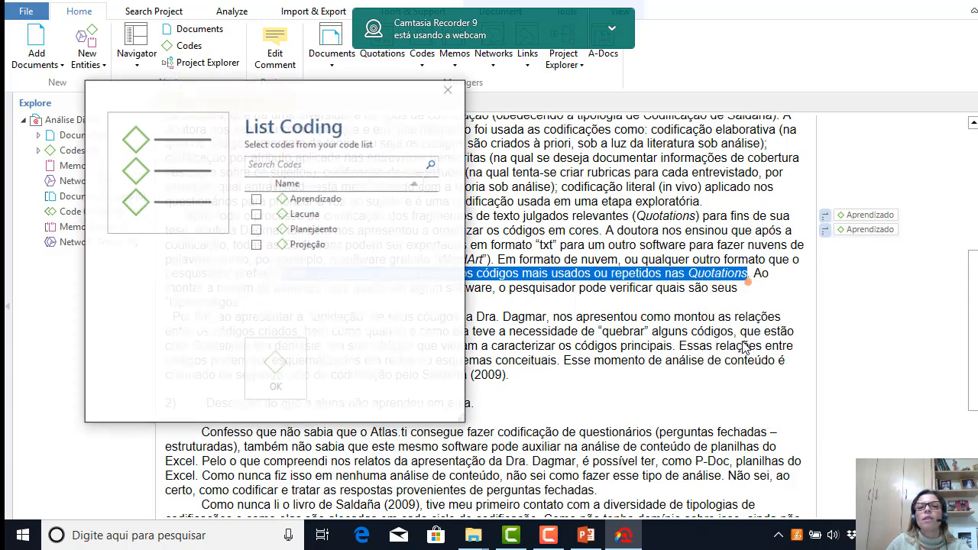
pyautogui.click(255, 200)
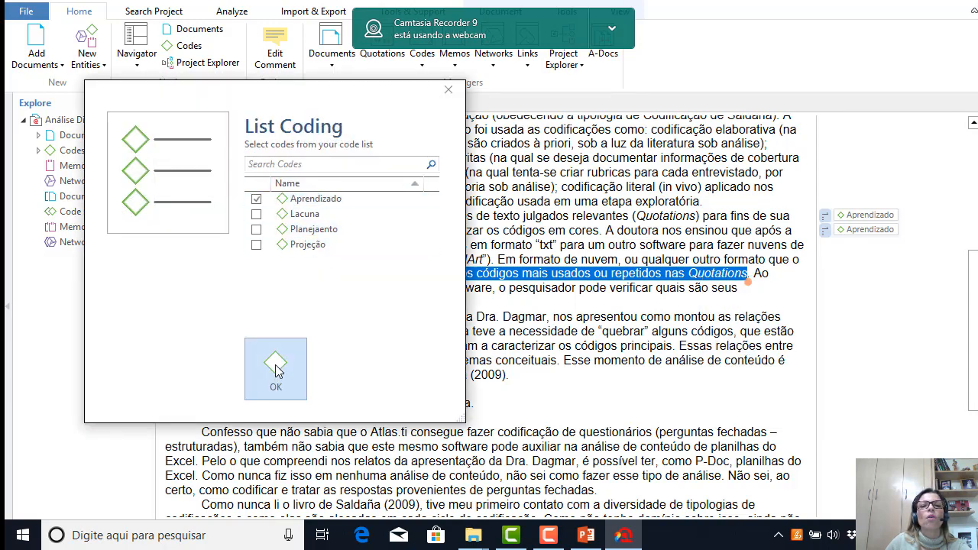
pyautogui.click(275, 364)
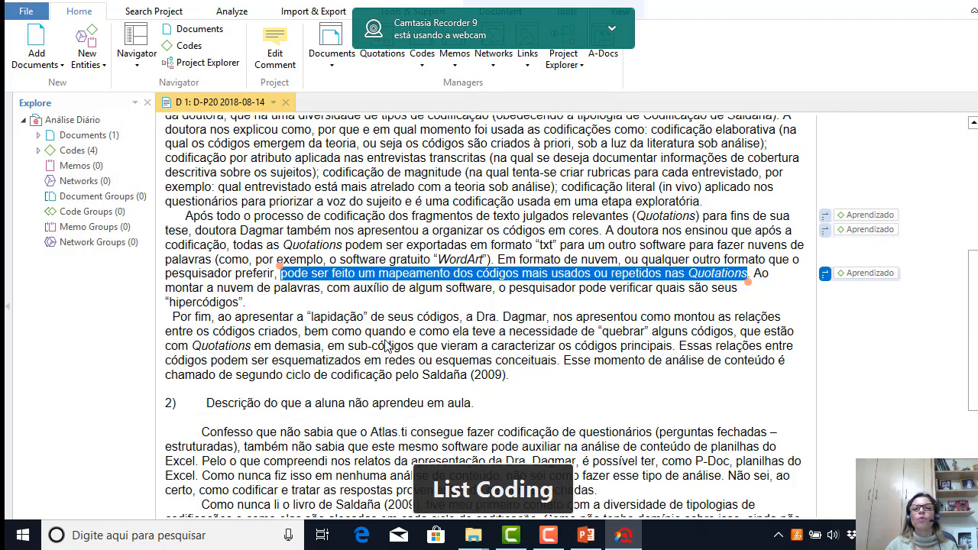
# In section 2, code "Como nunca fiz isso em nenhuma análise de conteúdo, não sei como fazer esse tipo de análise" with Lacuna, using List Coding.
pyautogui.scroll(-4, 238, 343)
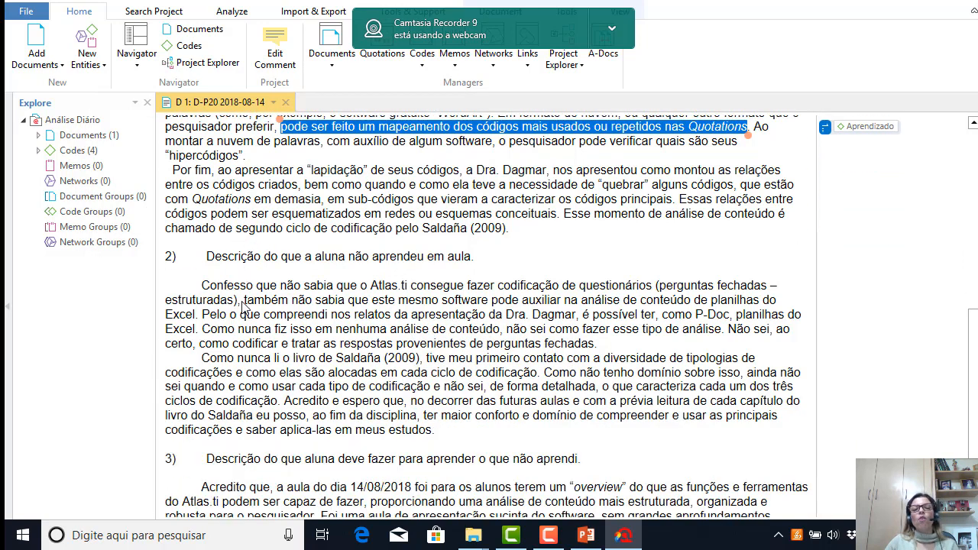
pyautogui.scroll(-2, 244, 307)
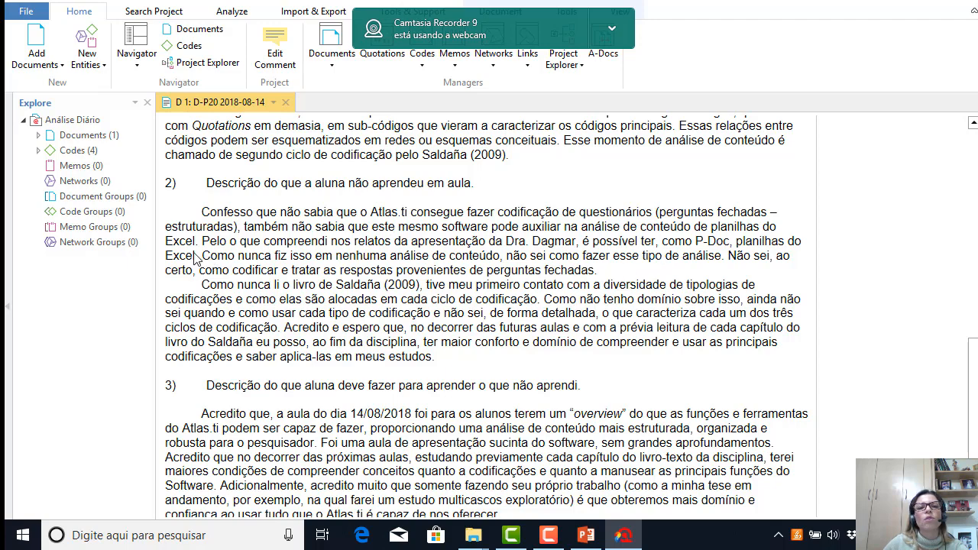
pyautogui.scroll(2, 205, 259)
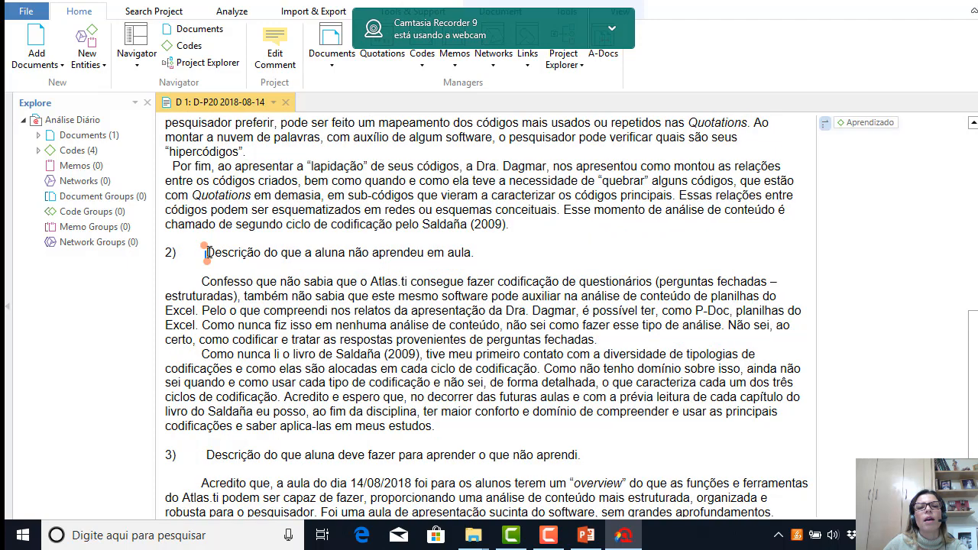
pyautogui.scroll(-2, 208, 251)
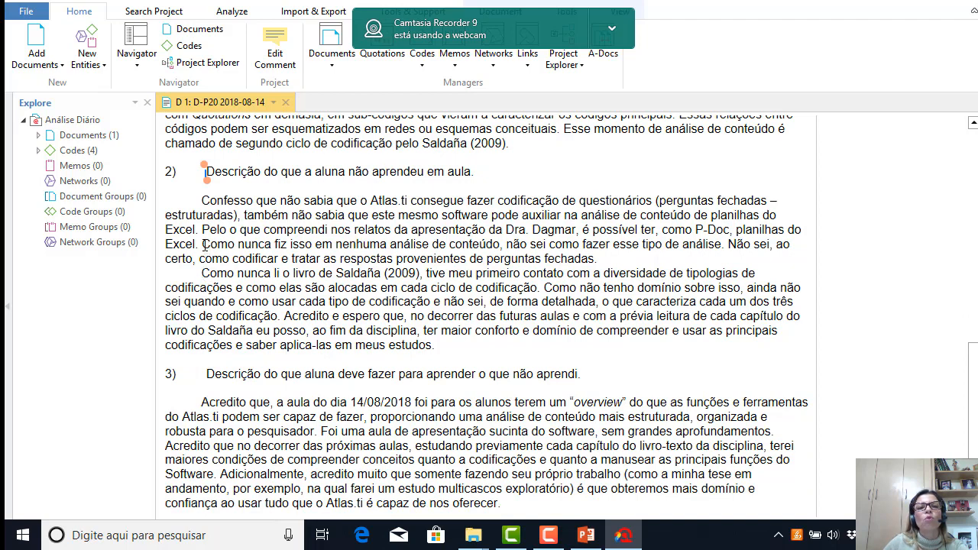
pyautogui.moveTo(204, 244); pyautogui.dragTo(707, 247)
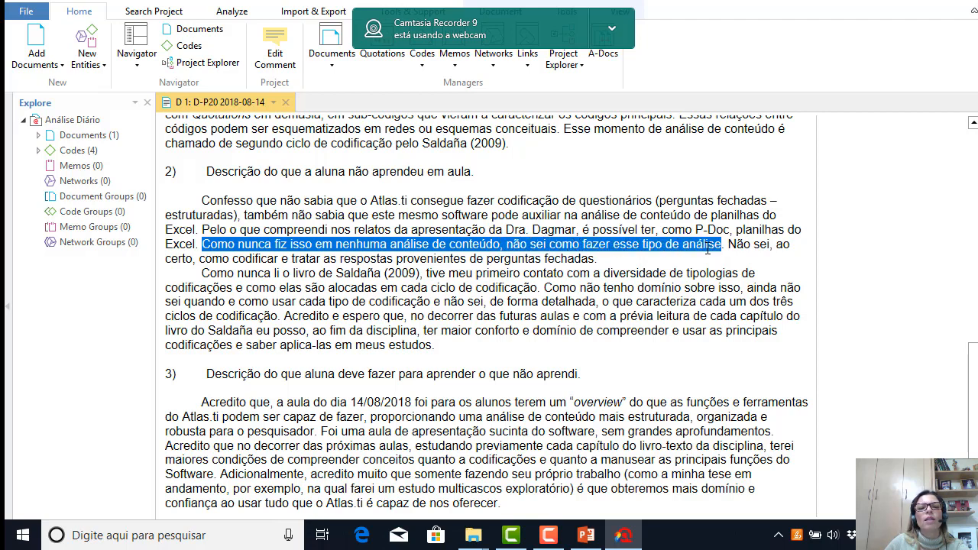
pyautogui.moveTo(707, 249); pyautogui.dragTo(710, 249)
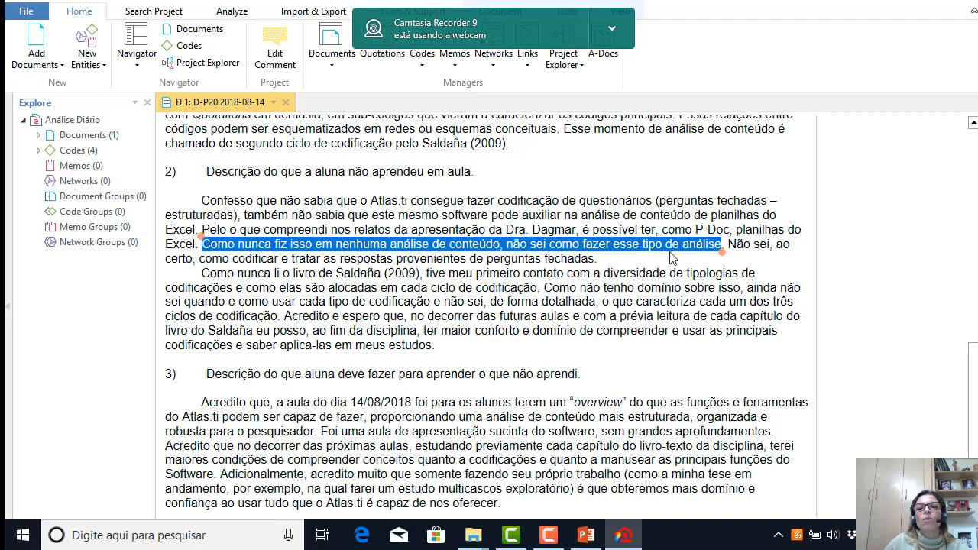
pyautogui.rightClick(666, 245)
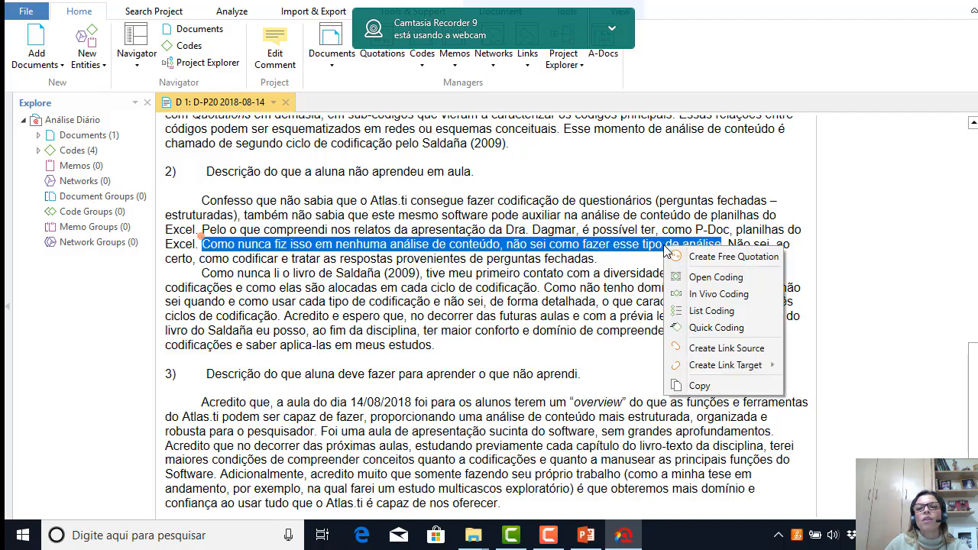
pyautogui.click(696, 319)
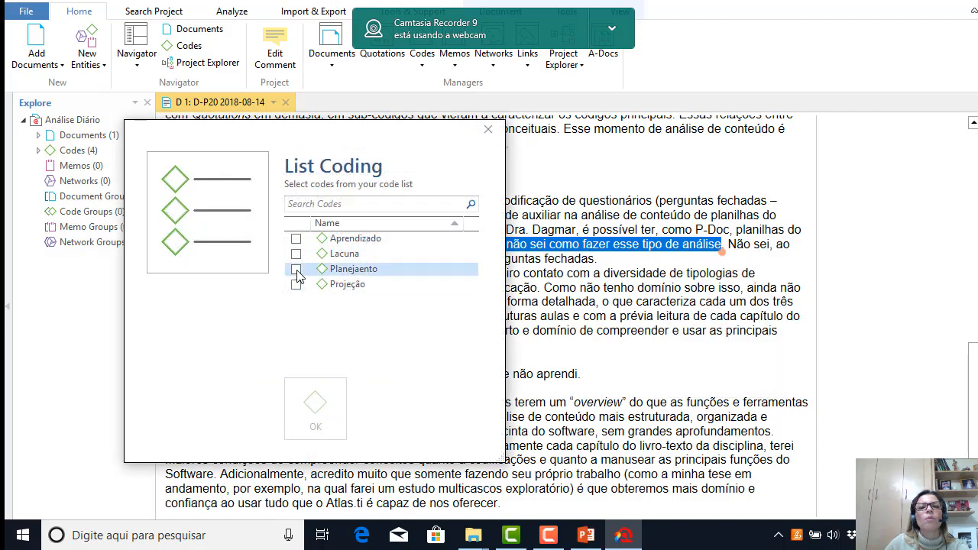
pyautogui.click(296, 253)
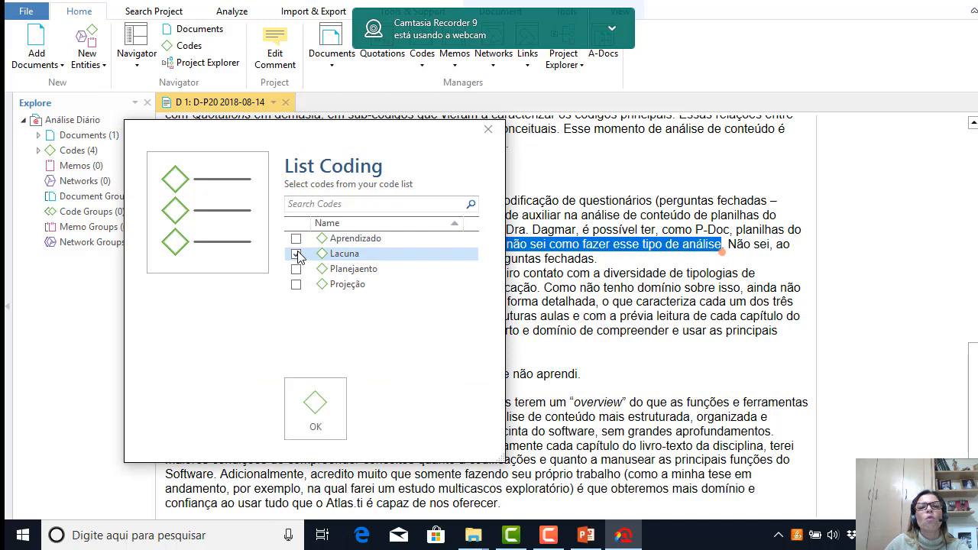
pyautogui.click(311, 400)
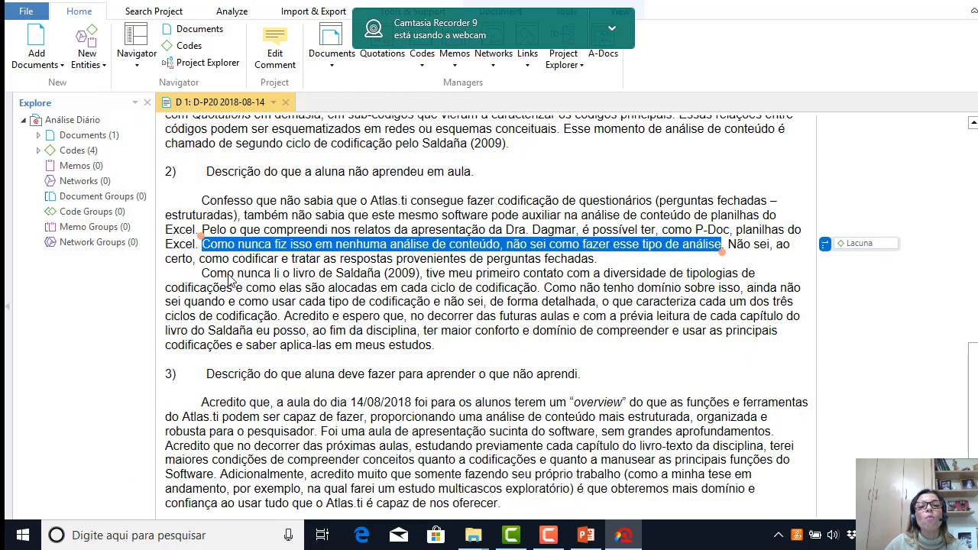
# Code "Não sei, ao certo, como codificar e tratar as respostas provenientes de perguntas fechadas" with the existing code Lacuna, using List Coding.
pyautogui.click(205, 260)
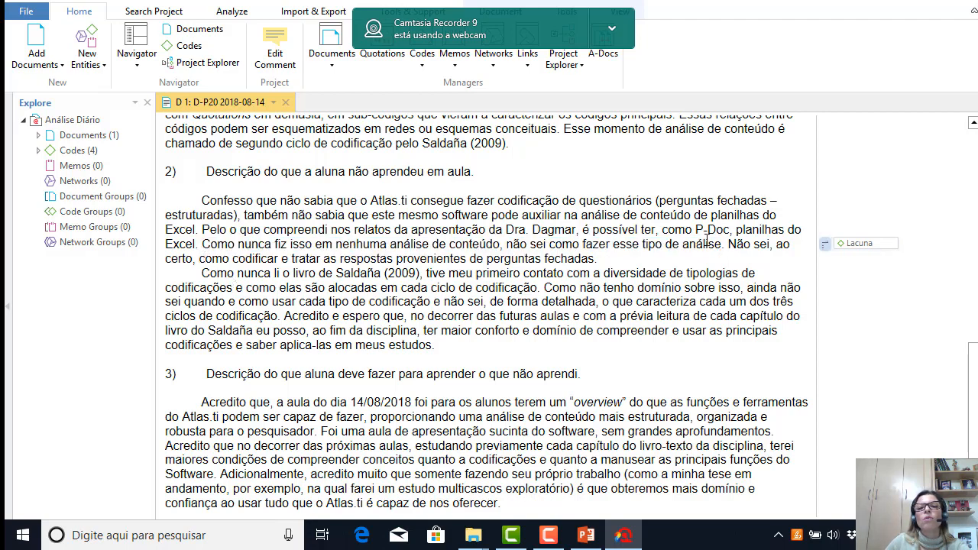
pyautogui.moveTo(730, 244); pyautogui.dragTo(574, 261)
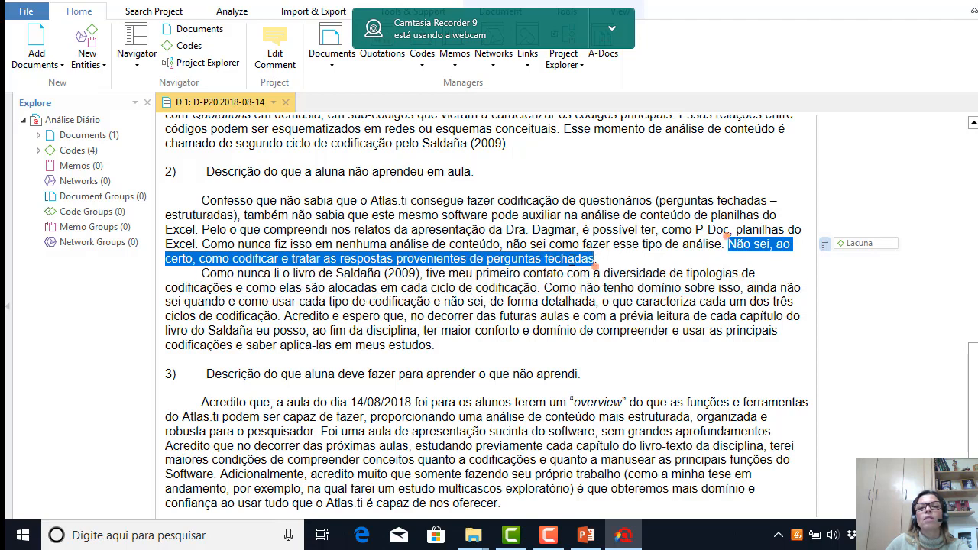
pyautogui.rightClick(573, 260)
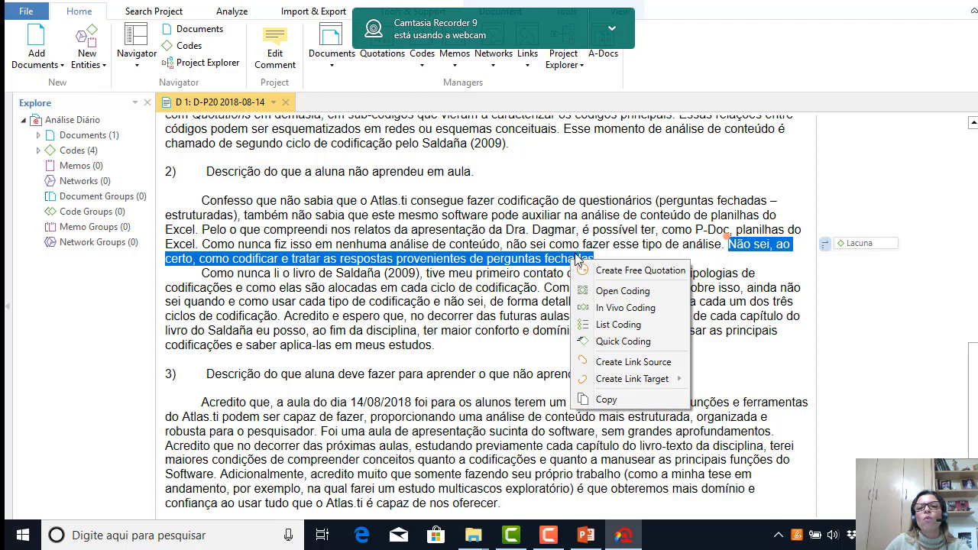
pyautogui.click(618, 324)
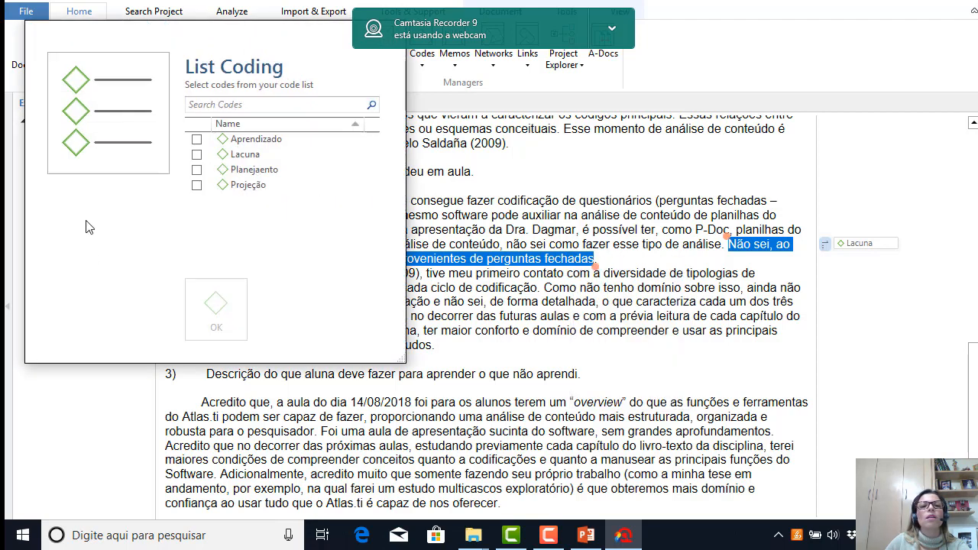
pyautogui.click(196, 155)
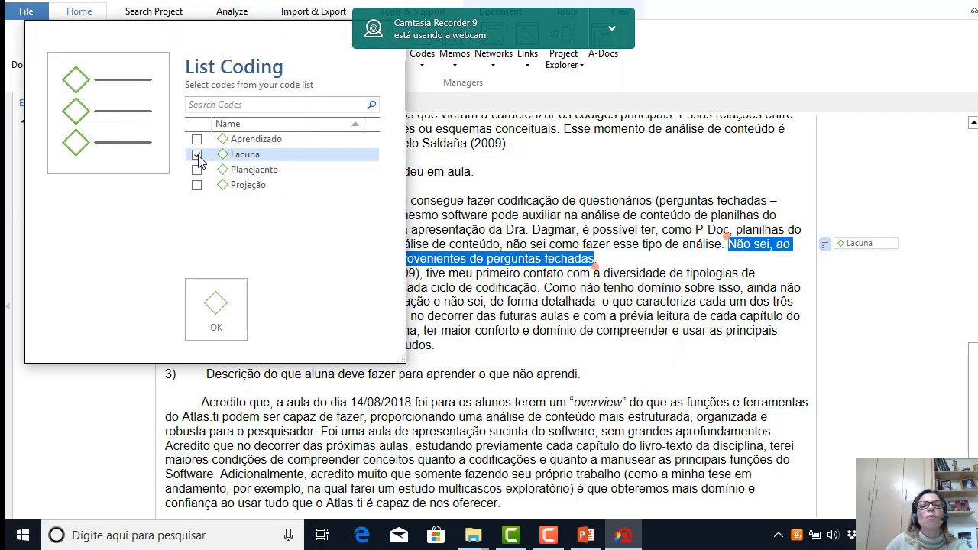
pyautogui.click(216, 310)
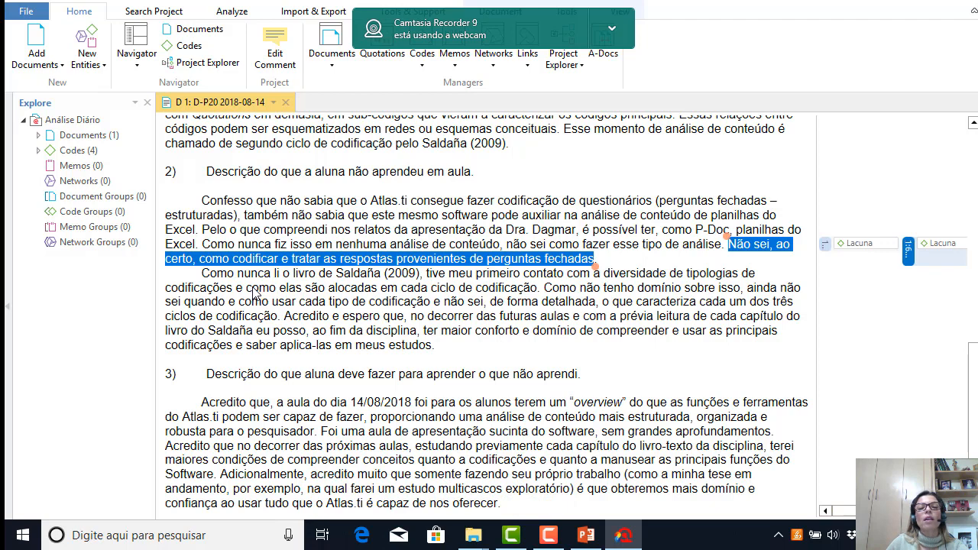
# Using List Coding, code the passage from "Como nunca li o livro" to "Como não tenho domínio sobre isso" with Lacuna.
pyautogui.click(445, 287)
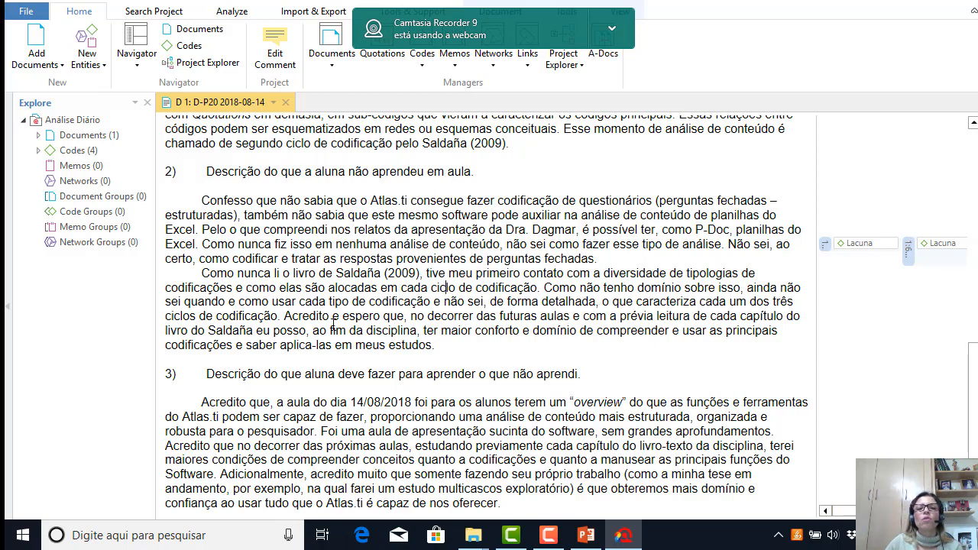
pyautogui.moveTo(204, 273); pyautogui.dragTo(538, 269)
pyautogui.click(624, 254)
pyautogui.moveTo(645, 266); pyautogui.dragTo(739, 288)
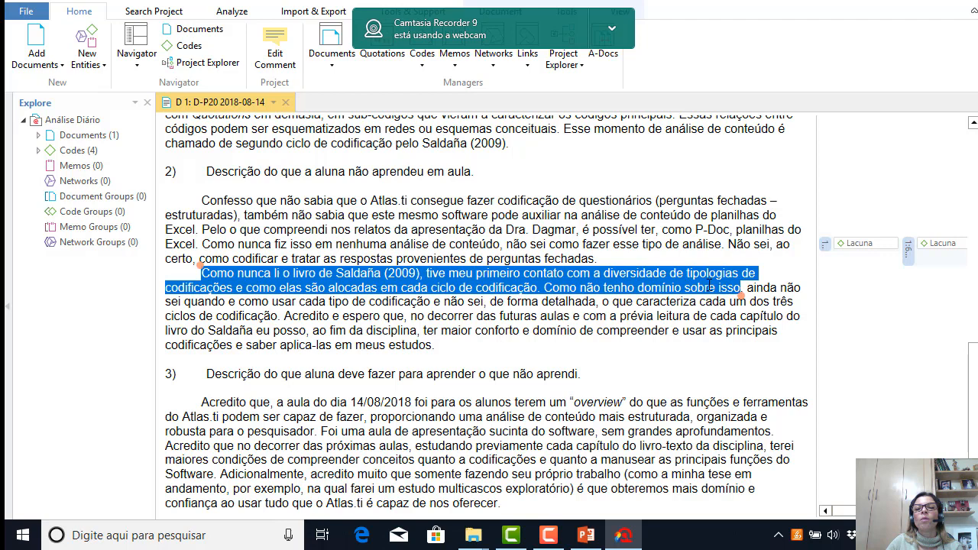
pyautogui.rightClick(670, 283)
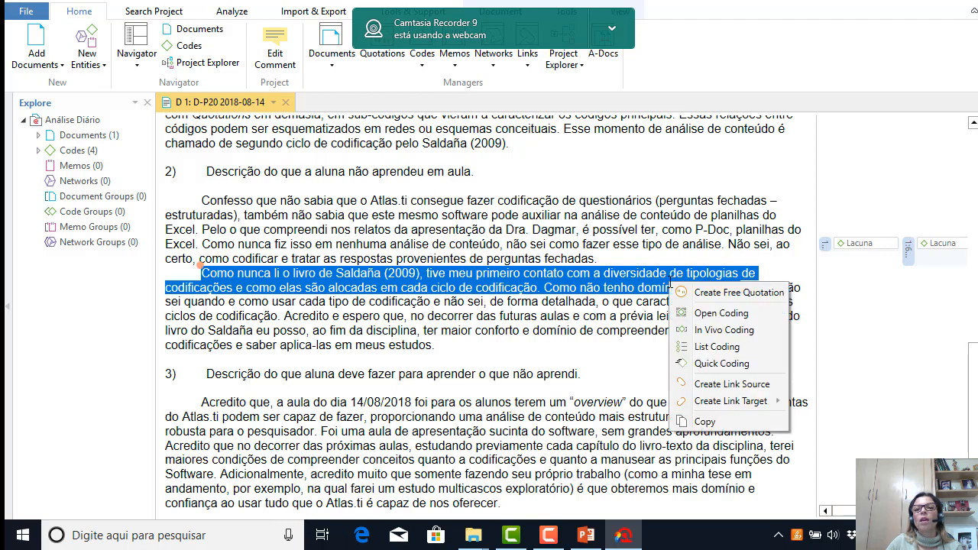
pyautogui.click(710, 347)
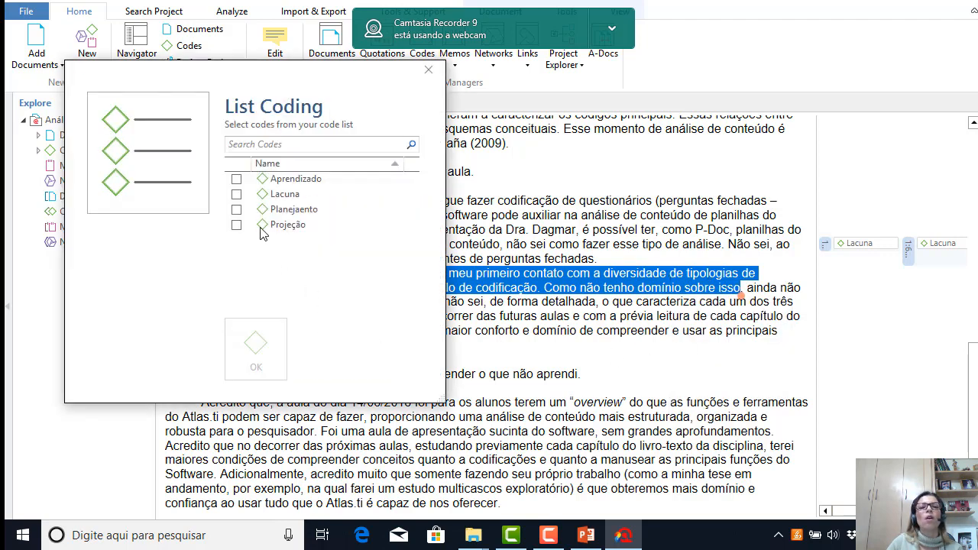
pyautogui.click(236, 195)
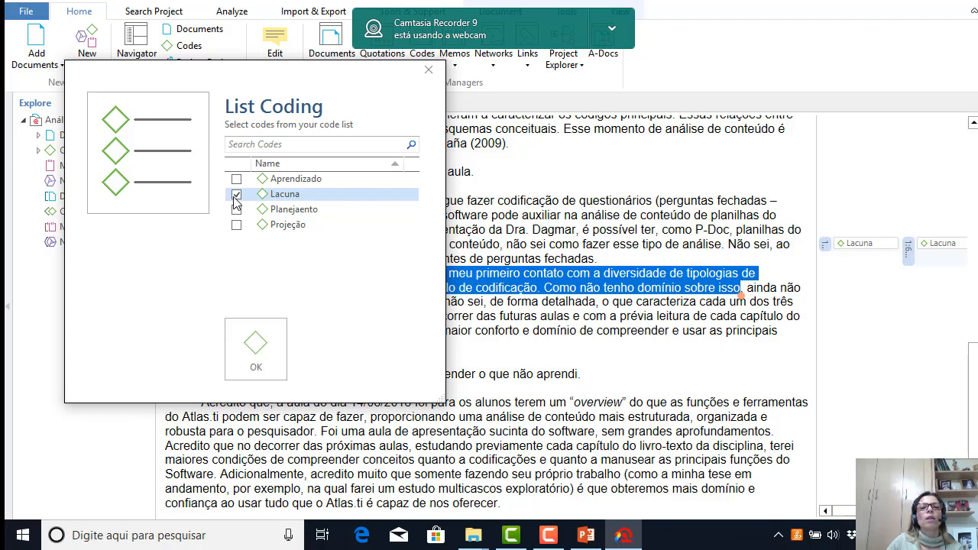
pyautogui.click(257, 348)
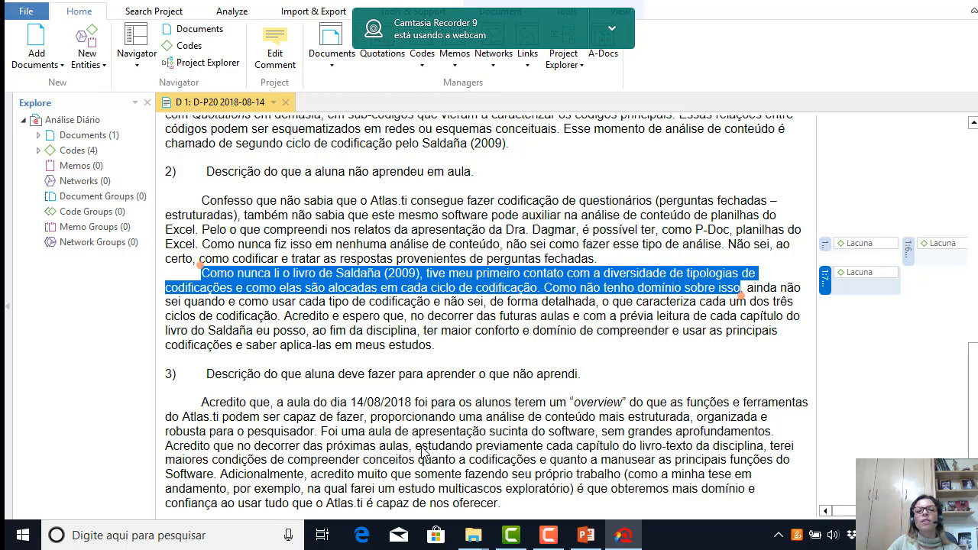
# In section 3, code "estudando previamente cada capítulo do livro-texto da disciplina" with the existing code Projeção through List Coding.
pyautogui.moveTo(415, 449); pyautogui.dragTo(744, 451)
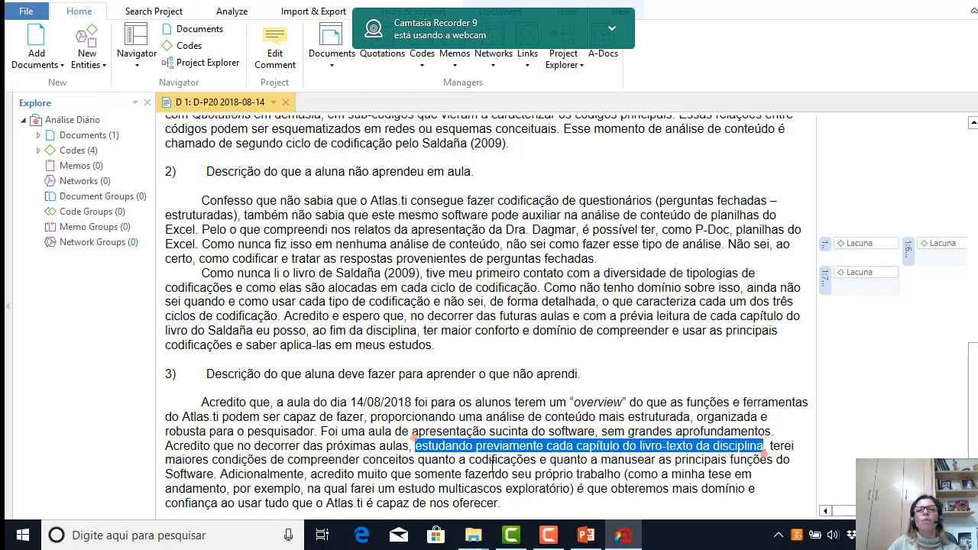
pyautogui.click(75, 152)
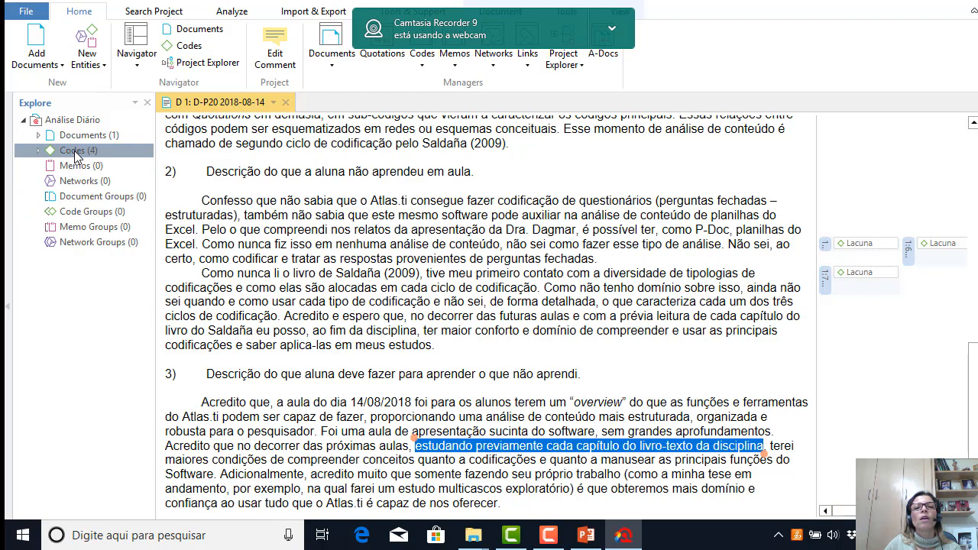
pyautogui.click(519, 447)
pyautogui.moveTo(417, 447); pyautogui.dragTo(761, 446)
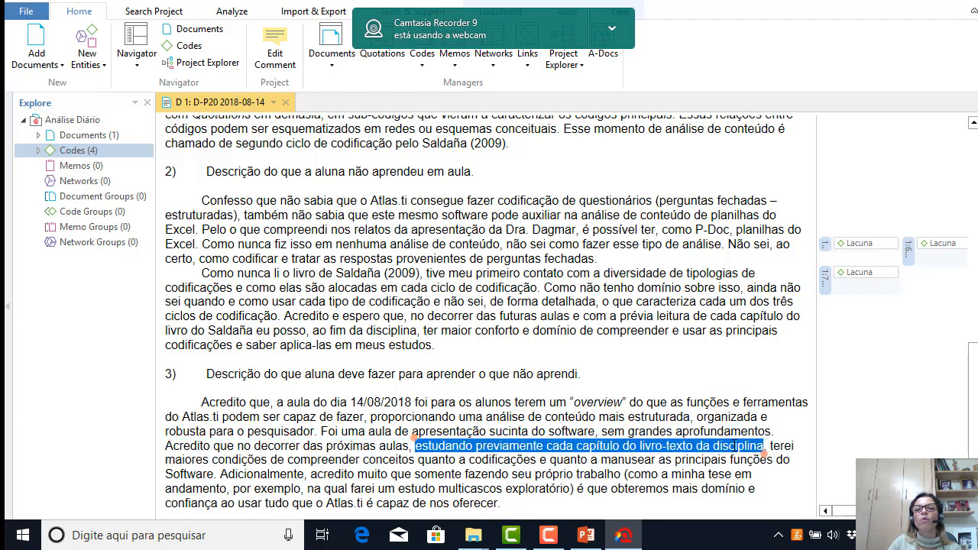
pyautogui.rightClick(735, 447)
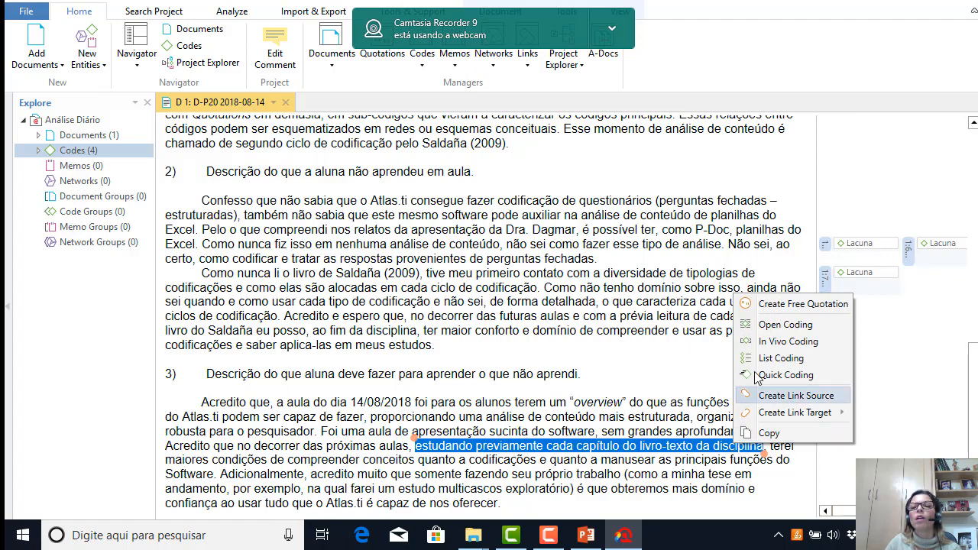
pyautogui.click(778, 359)
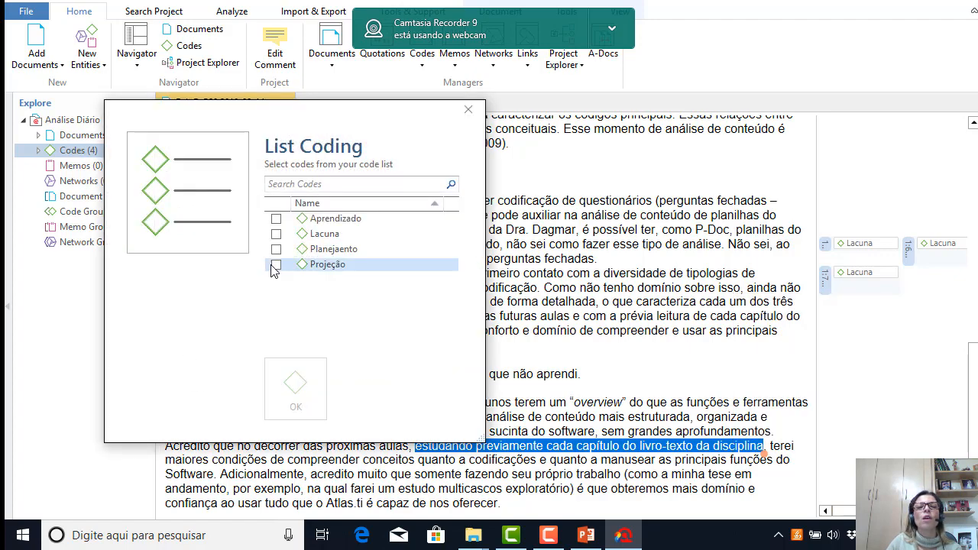
pyautogui.click(275, 265)
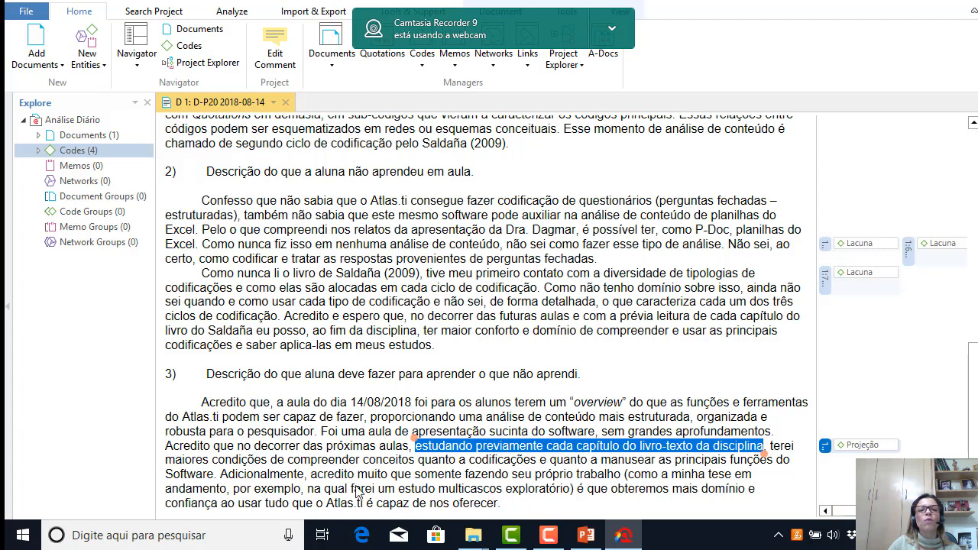
# Code the passage from "terei maiores condições de compreender conceitos" to "principais funções do Software" with Planejaento, using List Coding.
pyautogui.click(778, 449)
pyautogui.moveTo(771, 448); pyautogui.dragTo(209, 469)
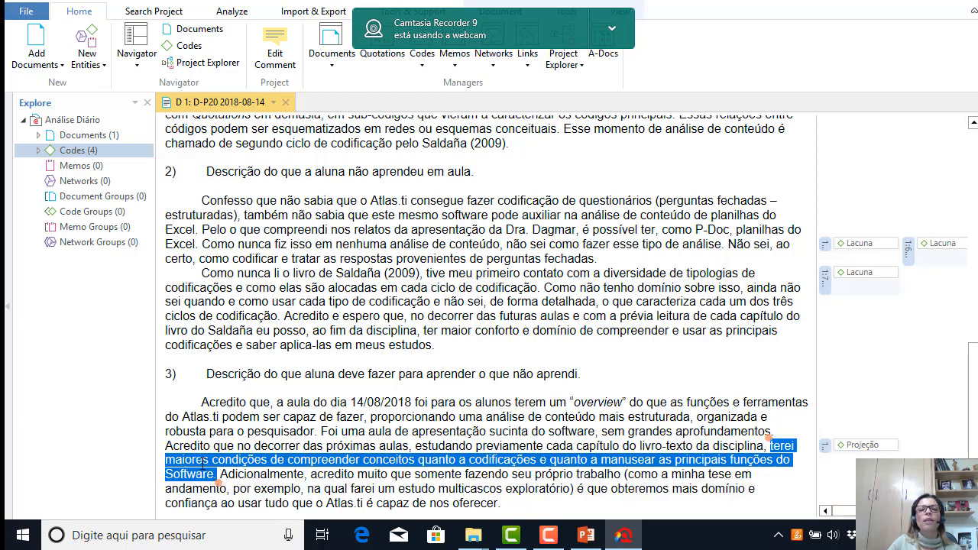
pyautogui.rightClick(202, 462)
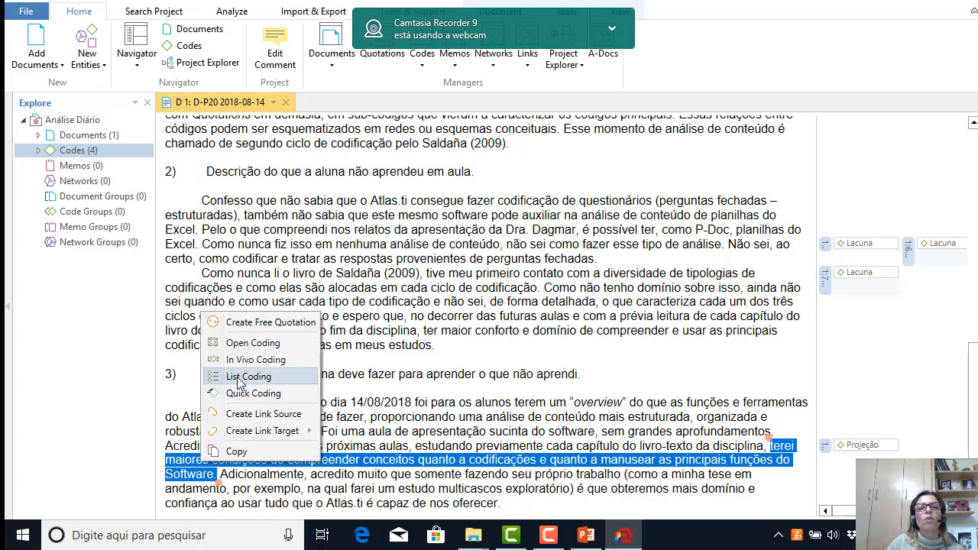
pyautogui.click(241, 377)
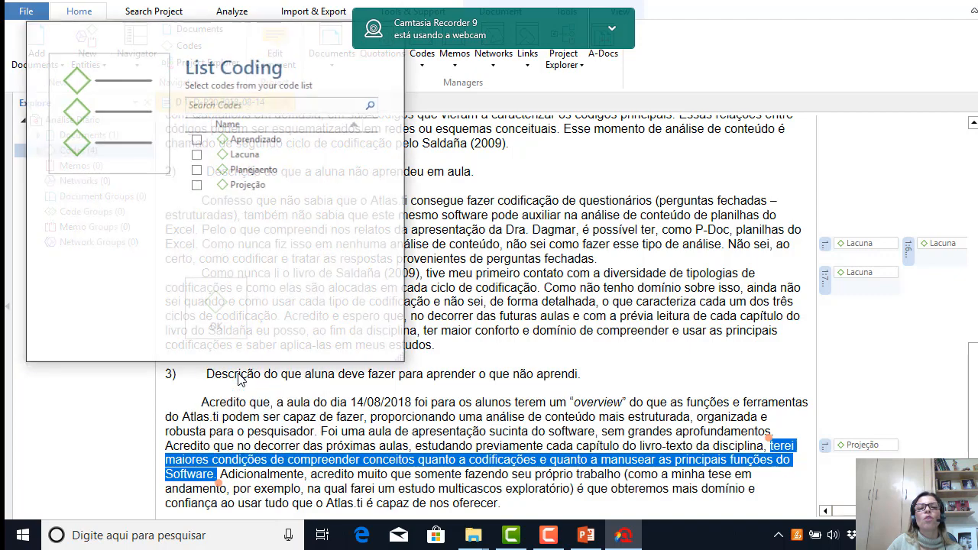
pyautogui.click(197, 170)
pyautogui.click(215, 306)
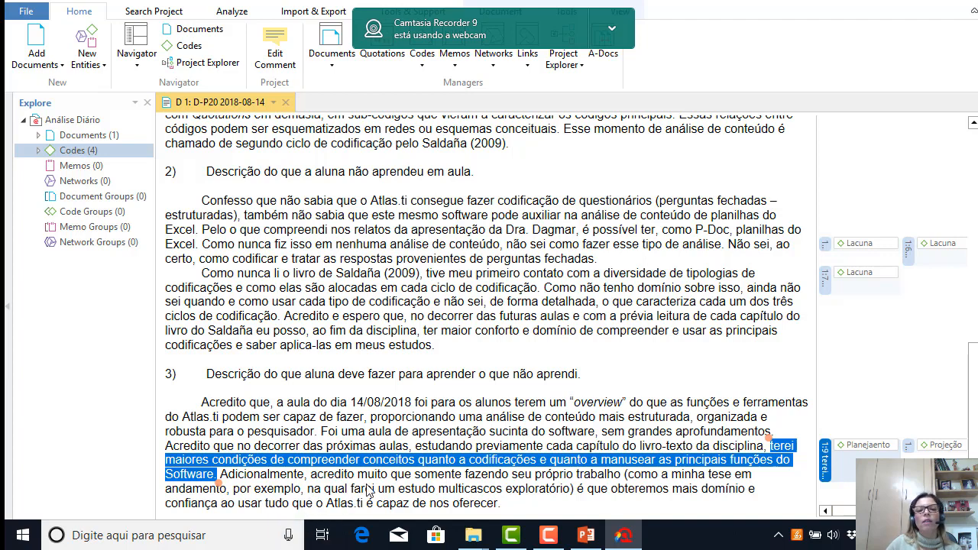
# Apply Planejaento through List Coding to the closing passage from "acredito muito que somente fazendo" to "capaz de nos oferecer".
pyautogui.click(312, 479)
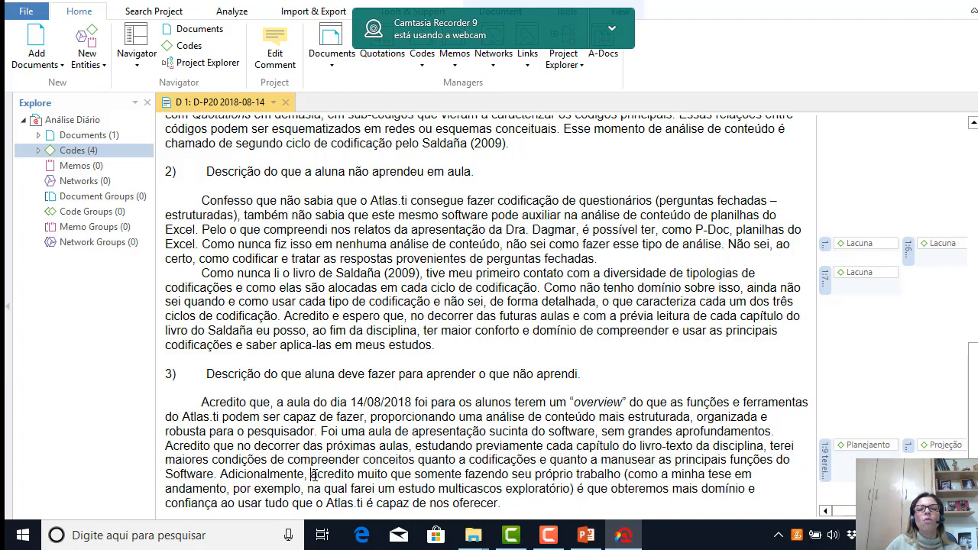
pyautogui.moveTo(312, 475); pyautogui.dragTo(501, 504)
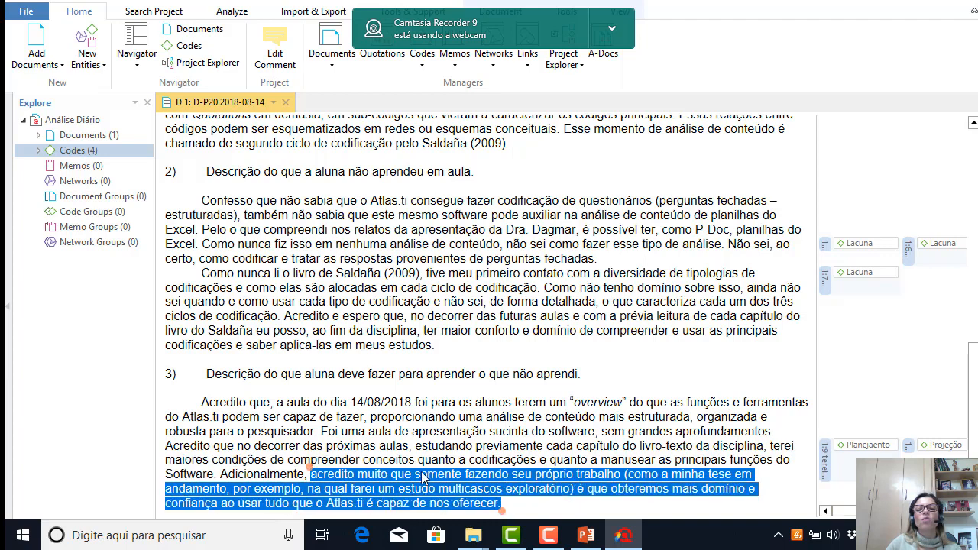
pyautogui.rightClick(416, 492)
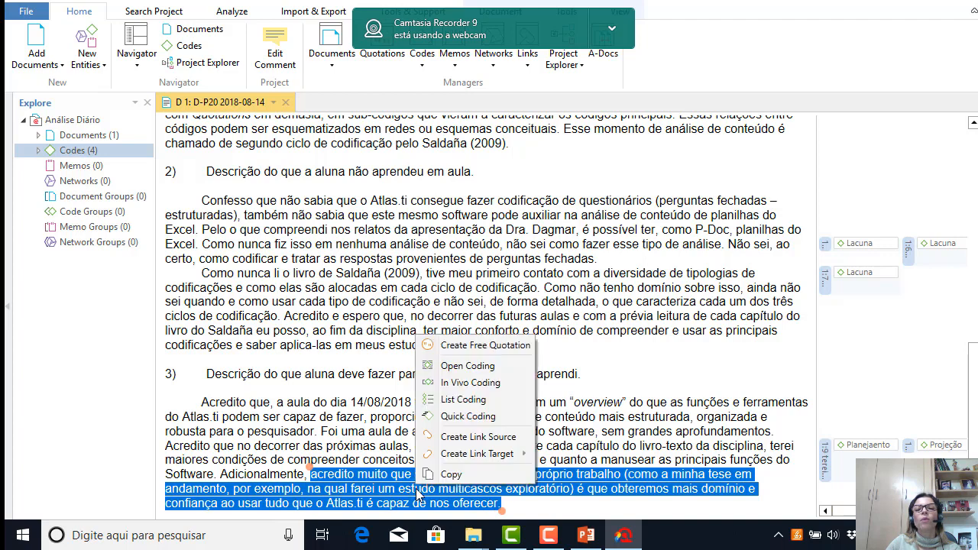
pyautogui.click(452, 405)
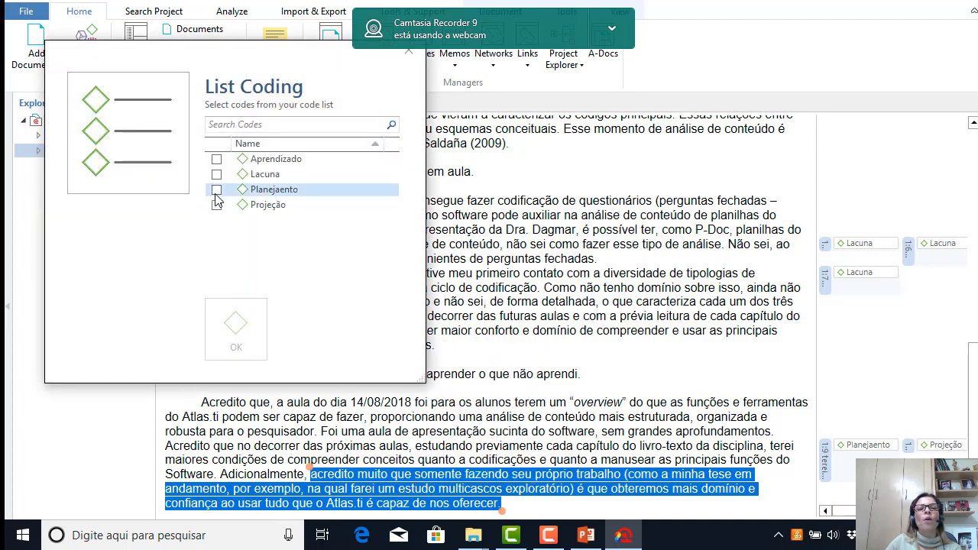
pyautogui.click(216, 191)
pyautogui.click(232, 328)
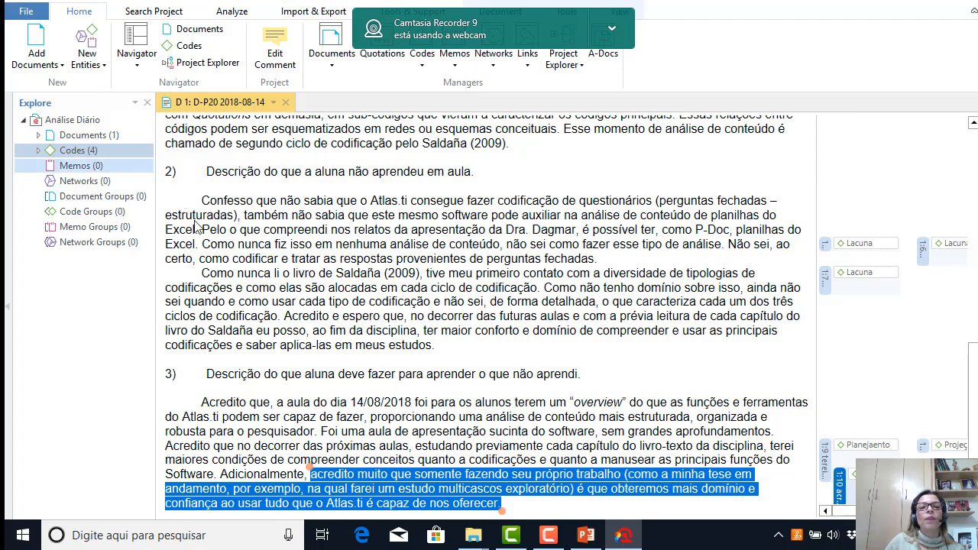
pyautogui.scroll(6, 744, 216)
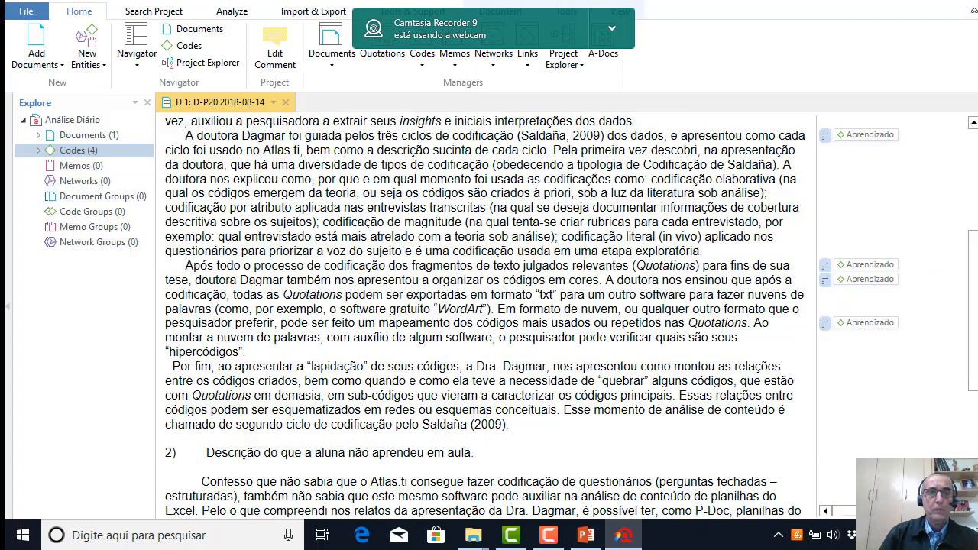
pyautogui.scroll(5, 974, 368)
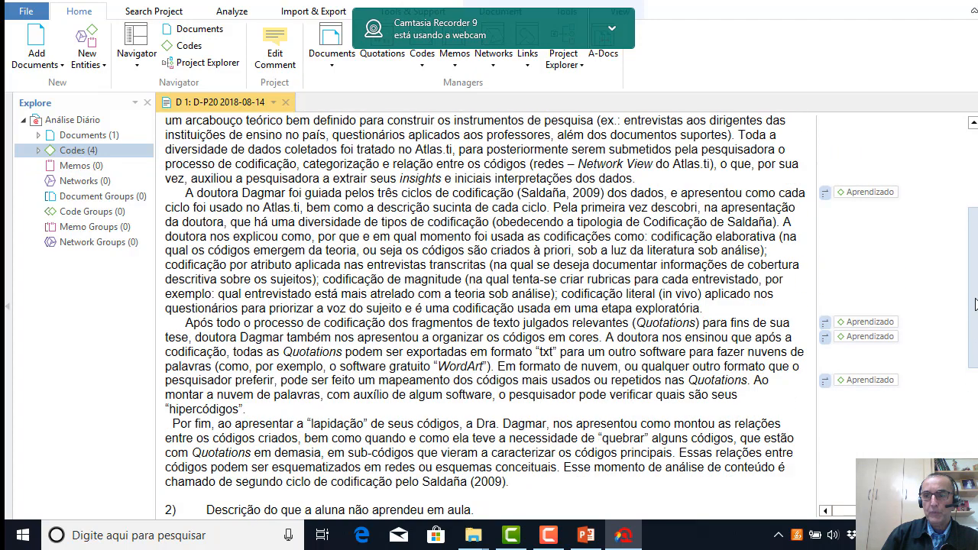
pyautogui.scroll(-6, 976, 252)
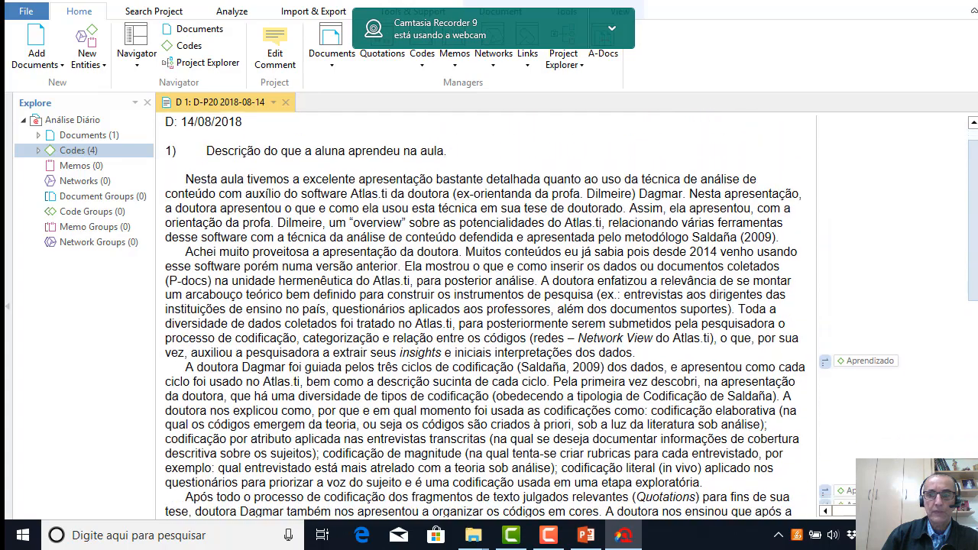
pyautogui.scroll(-6, 972, 305)
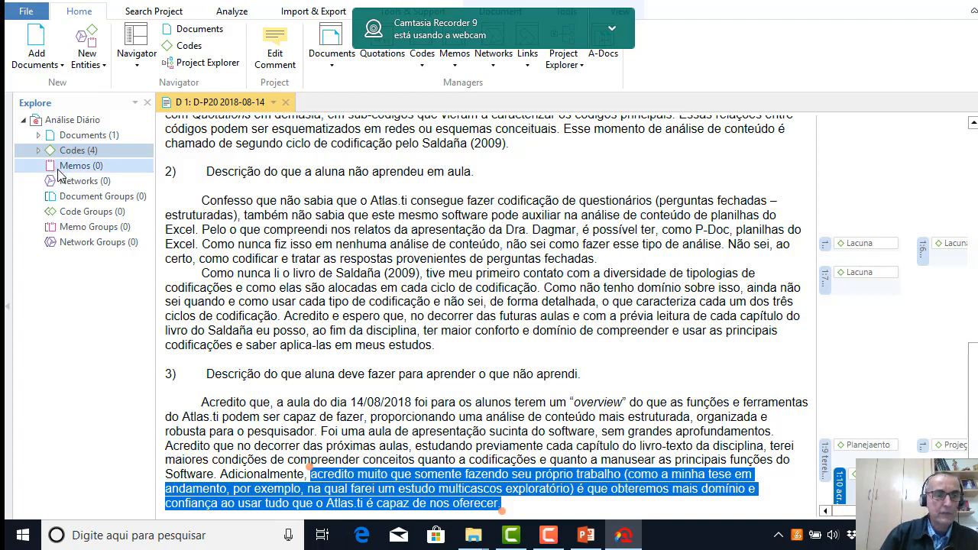
# Expand the project's list of codes and rename the code Planejaento as Programação.
pyautogui.click(38, 149)
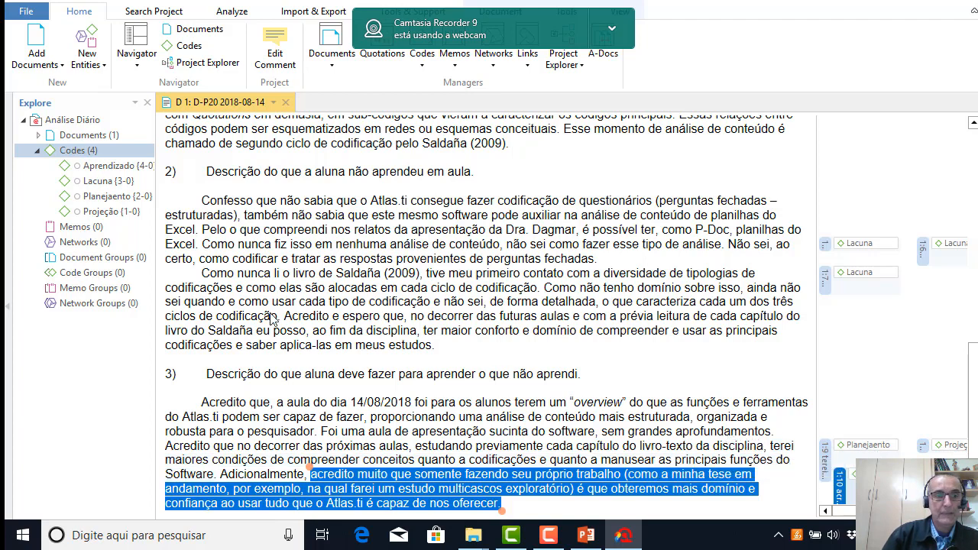
pyautogui.rightClick(115, 204)
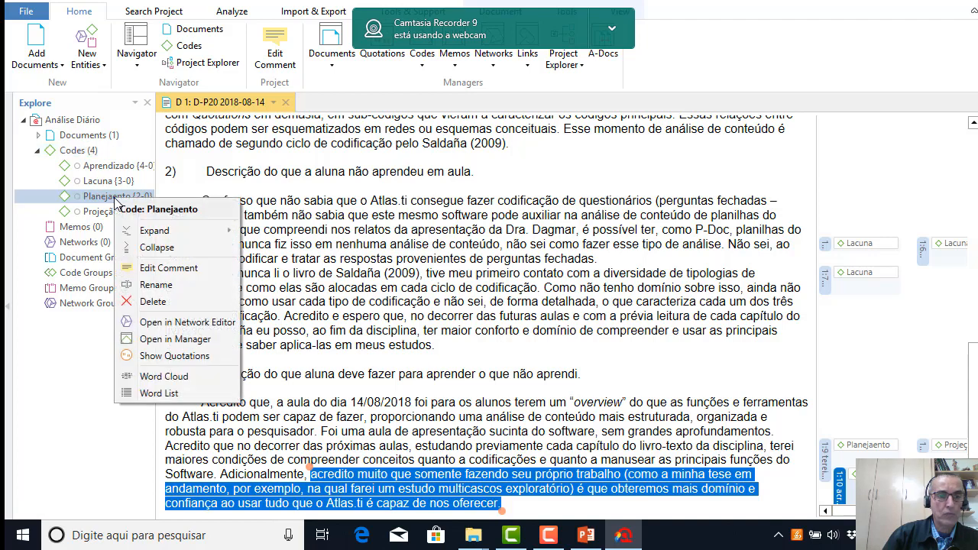
pyautogui.click(156, 285)
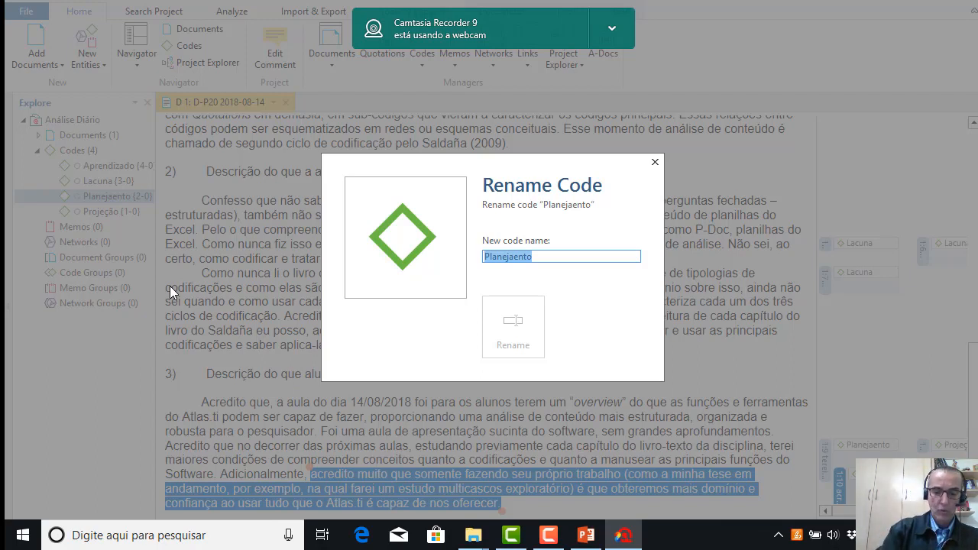
pyautogui.write('Programaç')
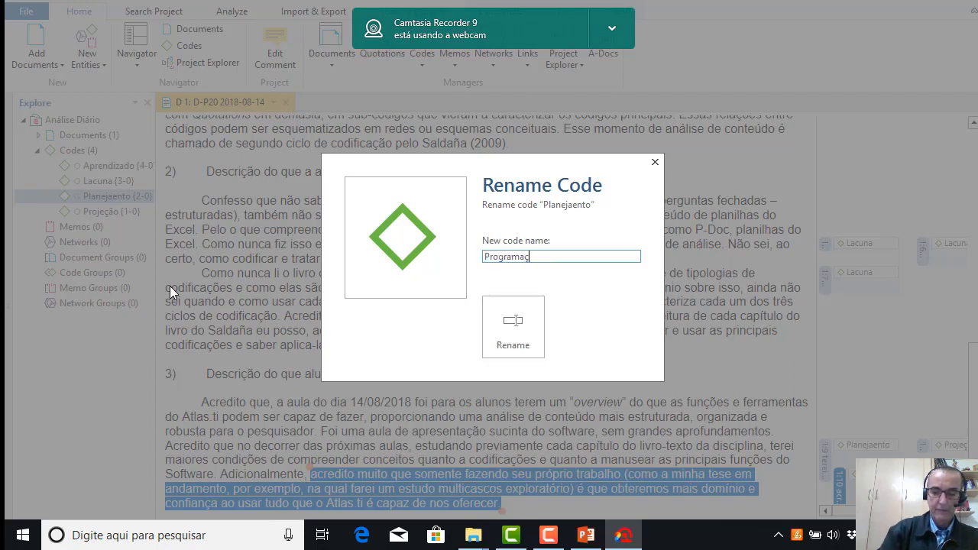
pyautogui.write('ão')
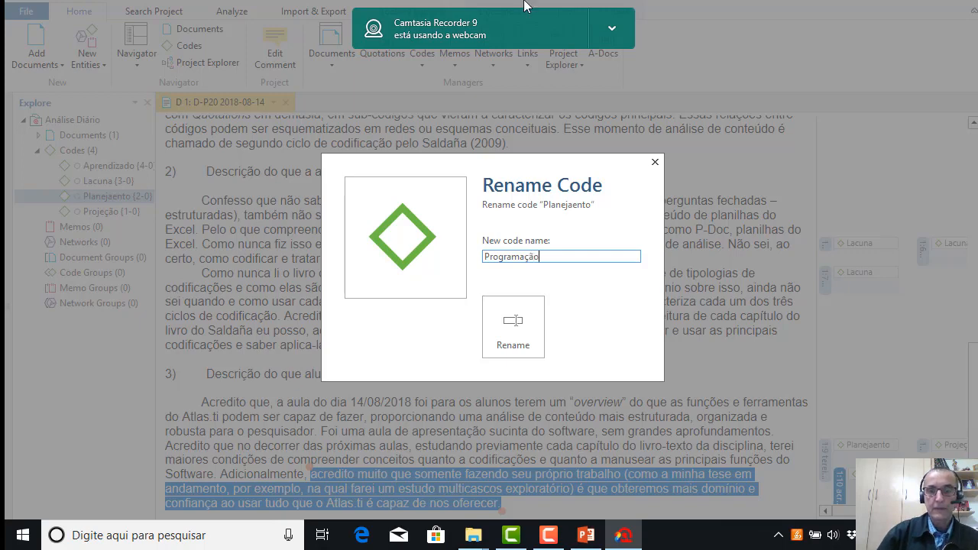
pyautogui.click(517, 338)
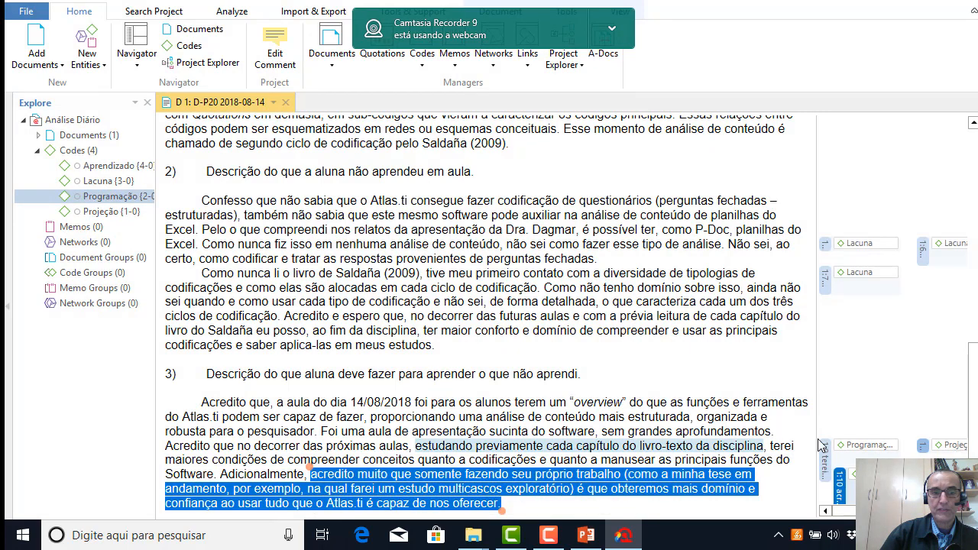
pyautogui.click(80, 201)
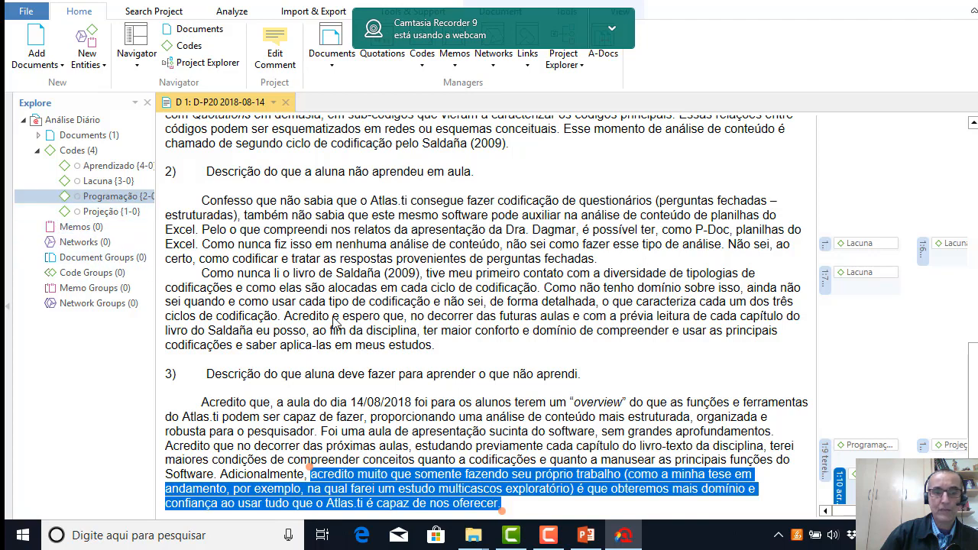
# Try to rename the code Projeção as Programação.
pyautogui.rightClick(103, 215)
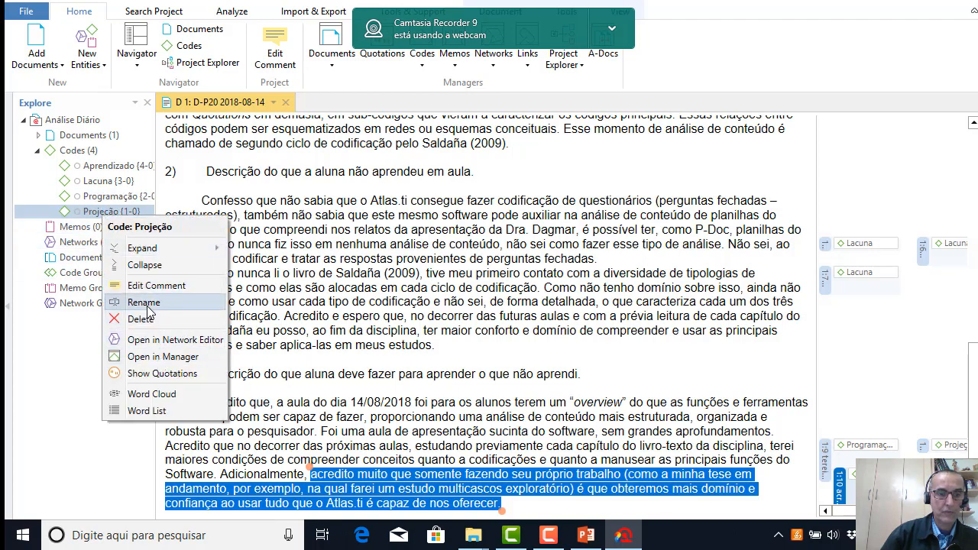
pyautogui.click(144, 302)
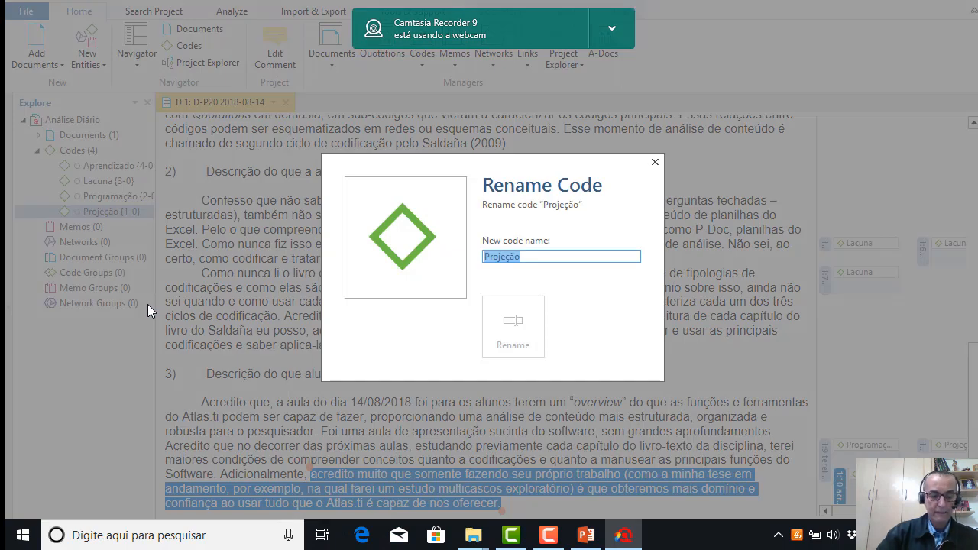
pyautogui.write('Pro')
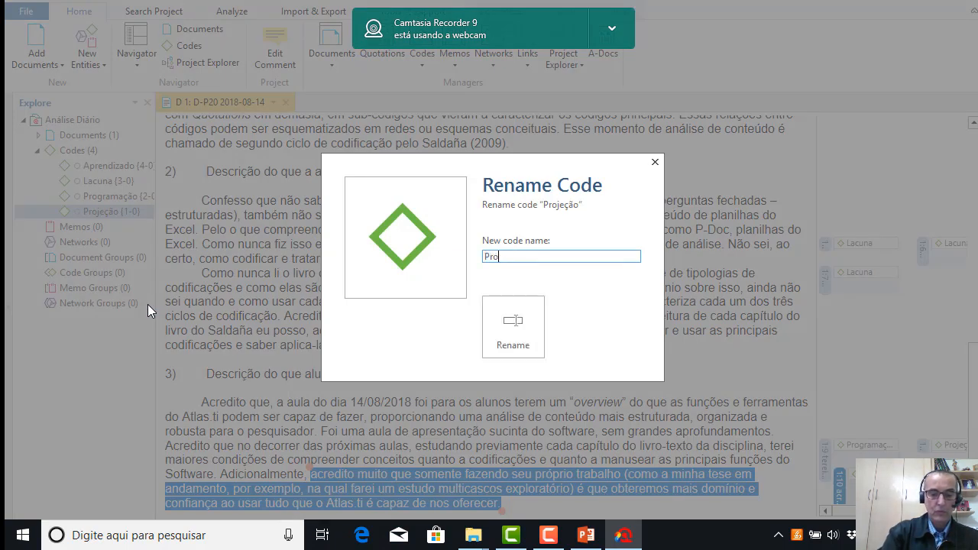
pyautogui.write('gramaç')
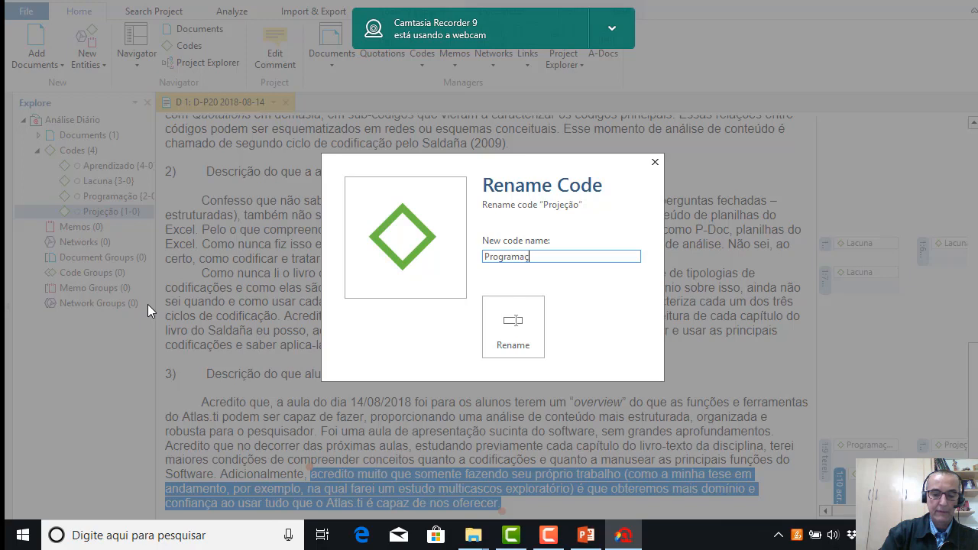
pyautogui.write('ão')
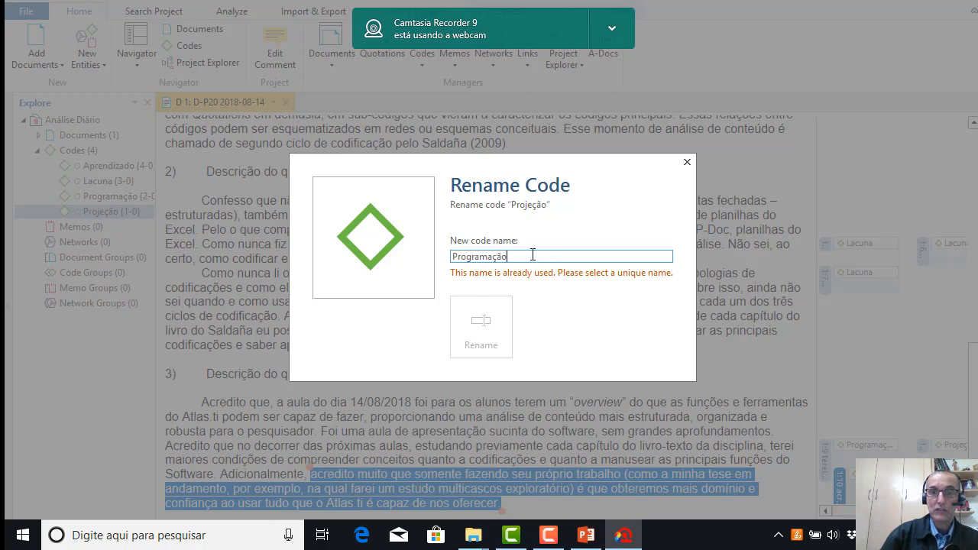
pyautogui.click(687, 165)
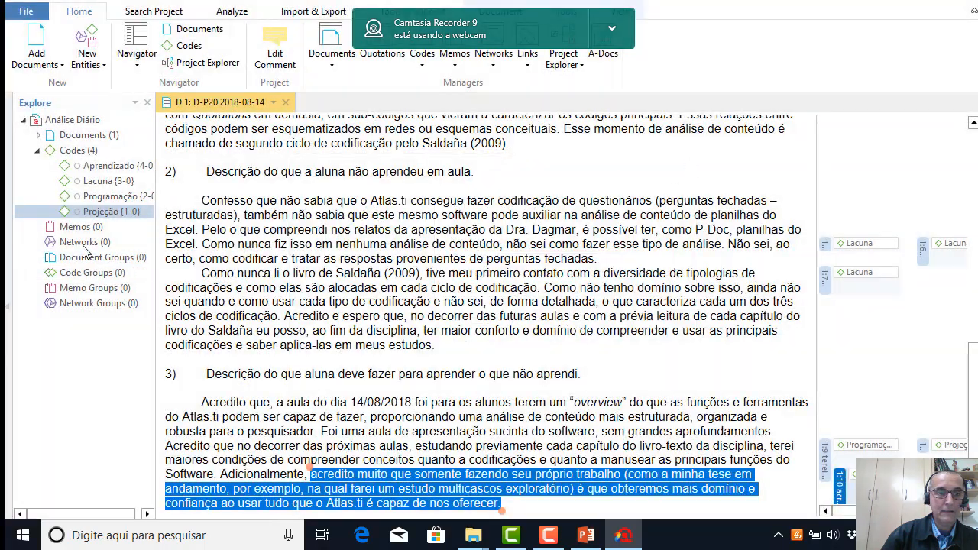
pyautogui.rightClick(89, 220)
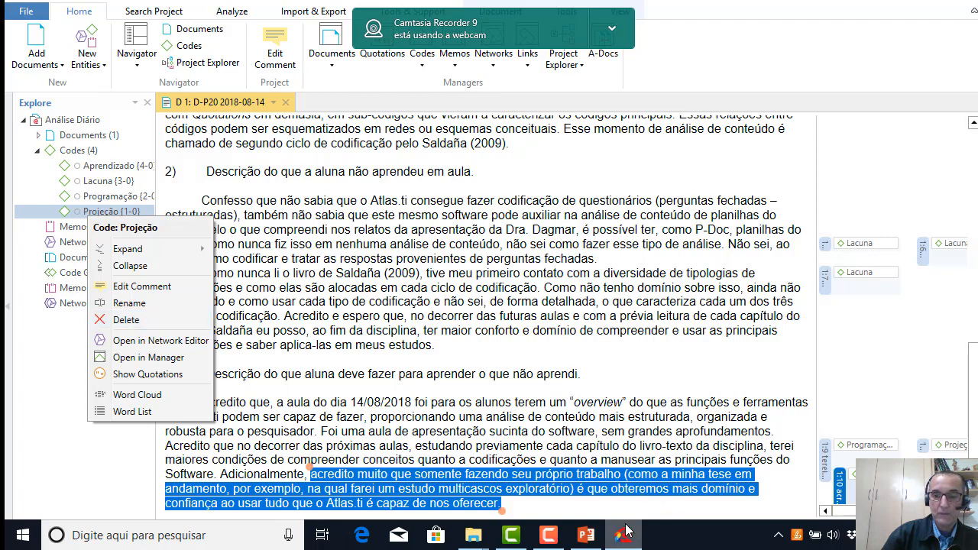
pyautogui.click(554, 535)
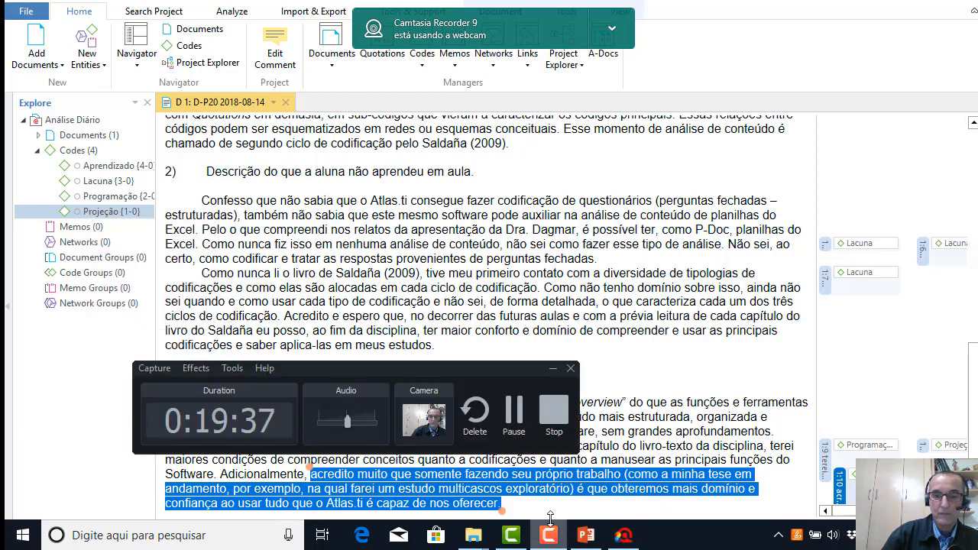
pyautogui.click(500, 429)
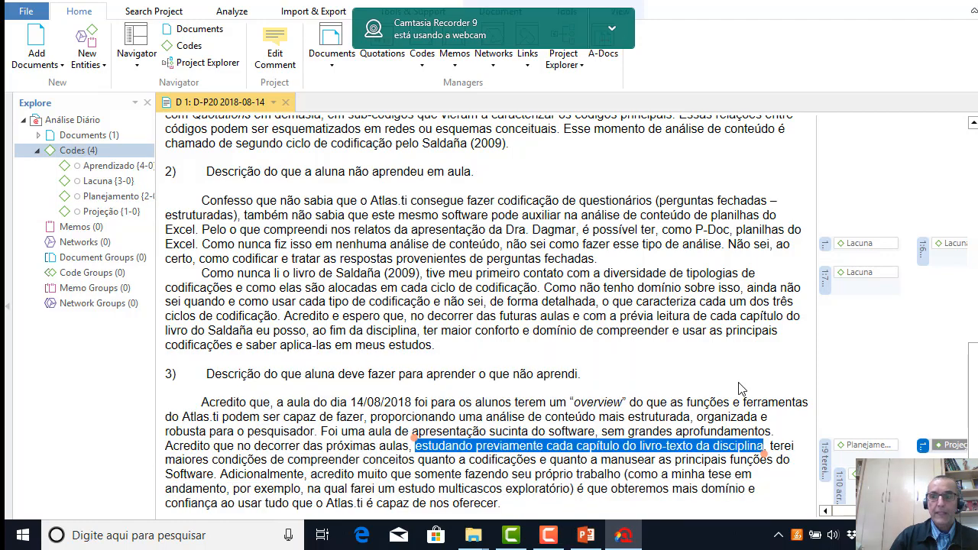
# Narrow the project window so its full width fits on screen, and review the coded passages of the diary.
pyautogui.moveTo(974, 394)
pyautogui.mouseDown()
pyautogui.moveTo(975, 183)
pyautogui.moveTo(976, 397)
pyautogui.mouseUp()
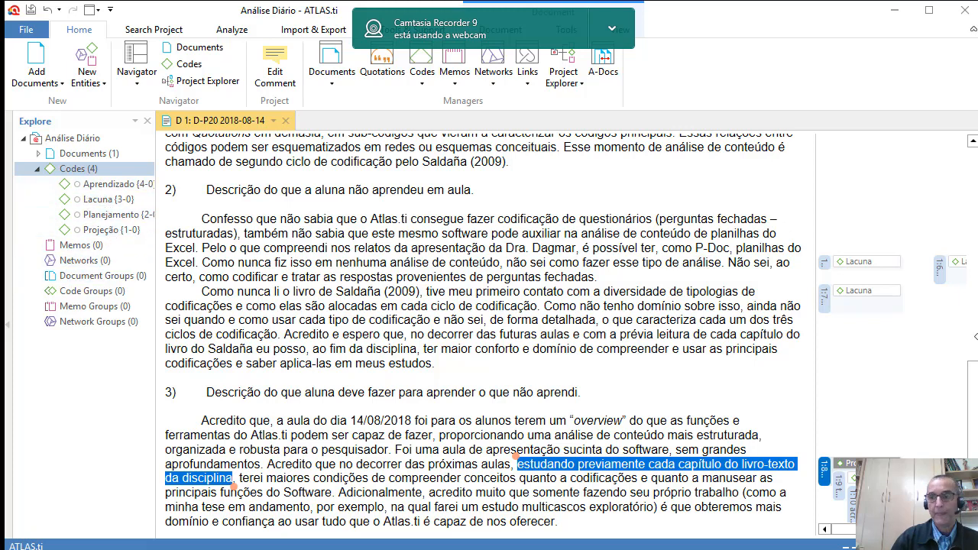
pyautogui.moveTo(974, 407); pyautogui.dragTo(964, 379)
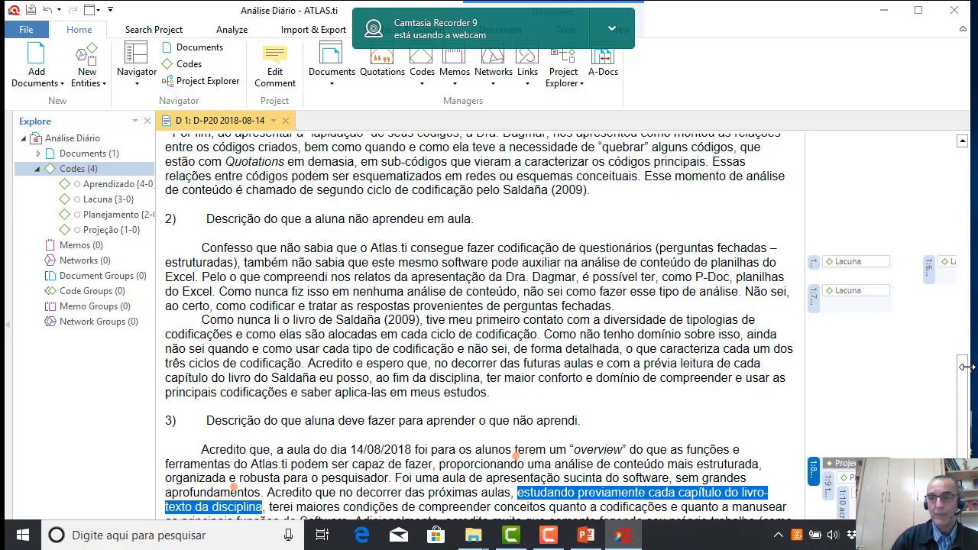
pyautogui.scroll(3, 964, 378)
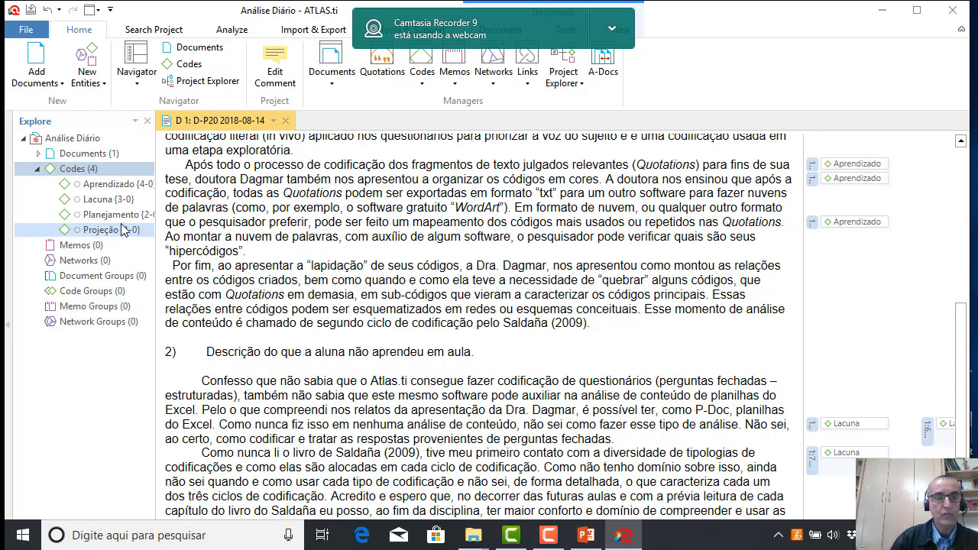
pyautogui.moveTo(964, 325); pyautogui.dragTo(964, 425)
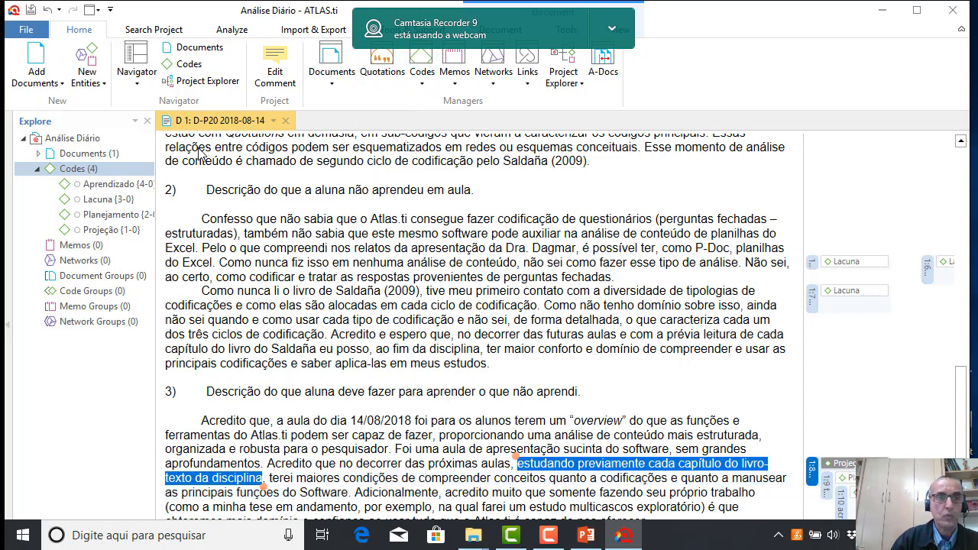
# Open the Code Manager for the project's codes.
pyautogui.click(421, 83)
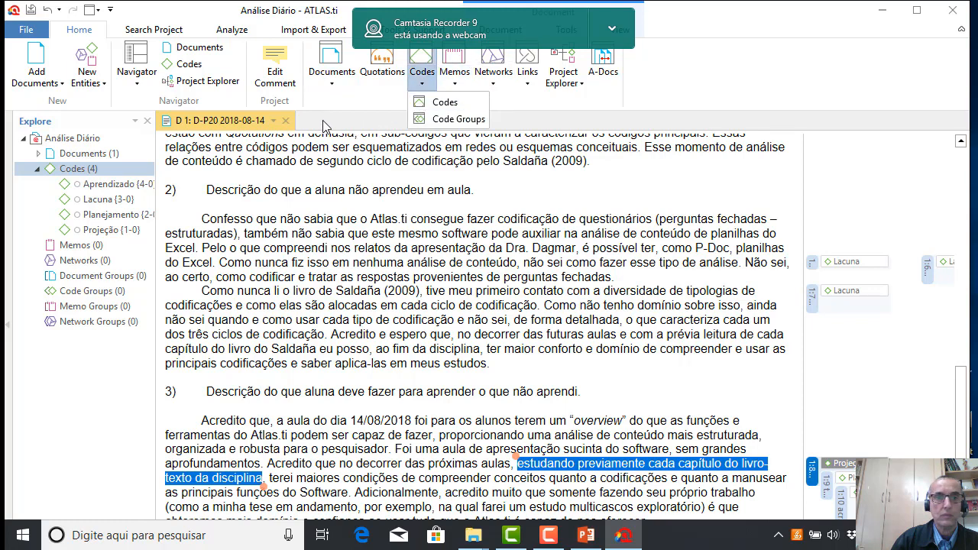
pyautogui.click(80, 173)
pyautogui.rightClick(80, 172)
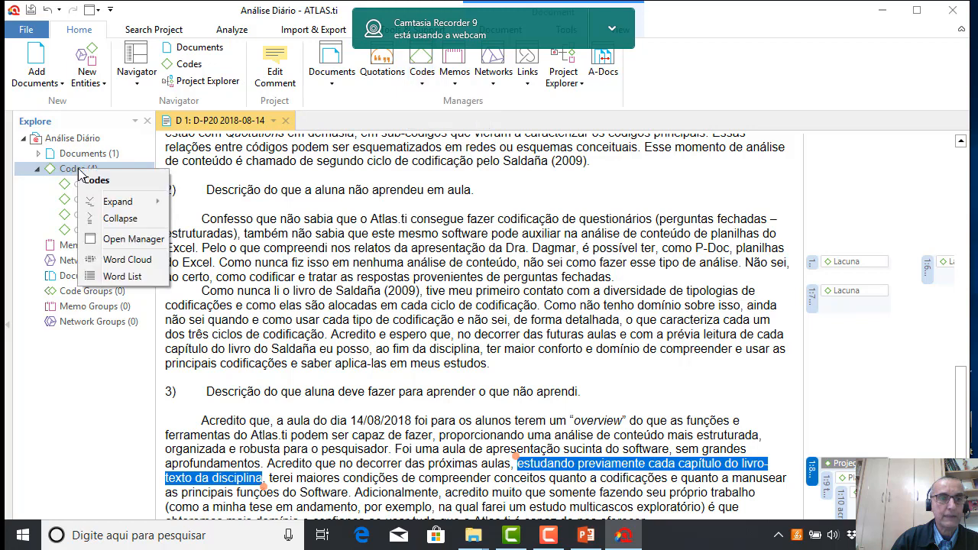
pyautogui.click(130, 240)
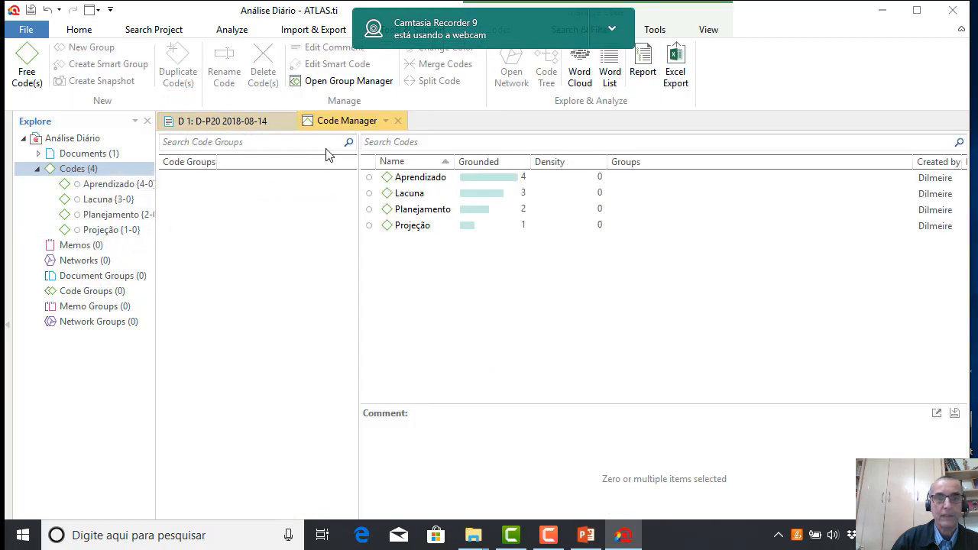
pyautogui.click(248, 124)
pyautogui.click(346, 124)
# Merge the codes Planejamento and Projeção, using Planejamento as the merge target.
pyautogui.click(389, 214)
pyautogui.keyDown('ctrl'); pyautogui.click(385, 229); pyautogui.keyUp('ctrl')
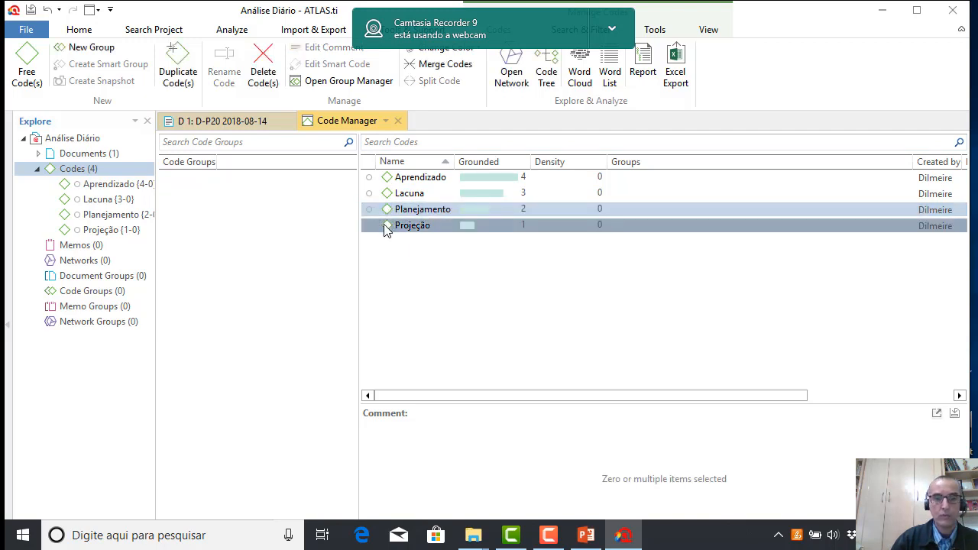
pyautogui.rightClick(429, 216)
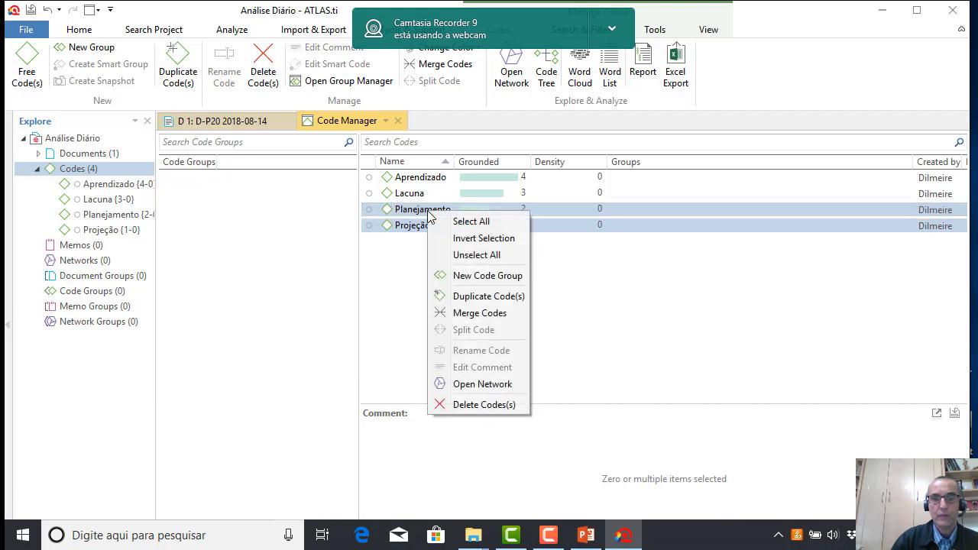
pyautogui.click(479, 314)
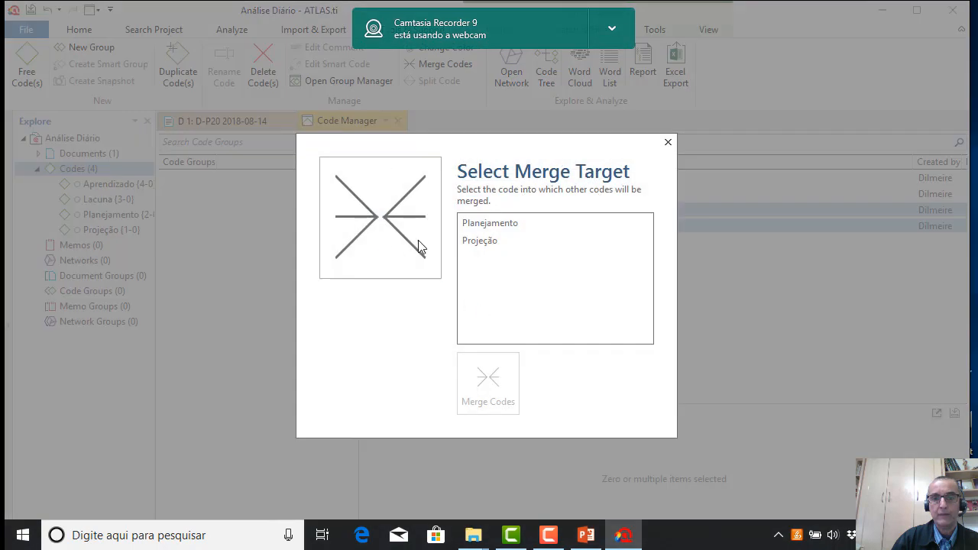
pyautogui.click(487, 222)
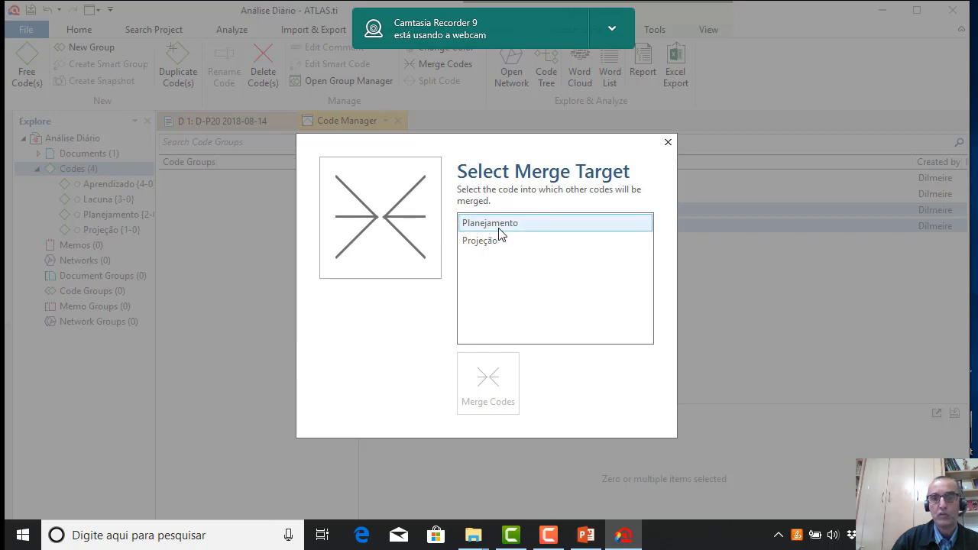
pyautogui.click(498, 228)
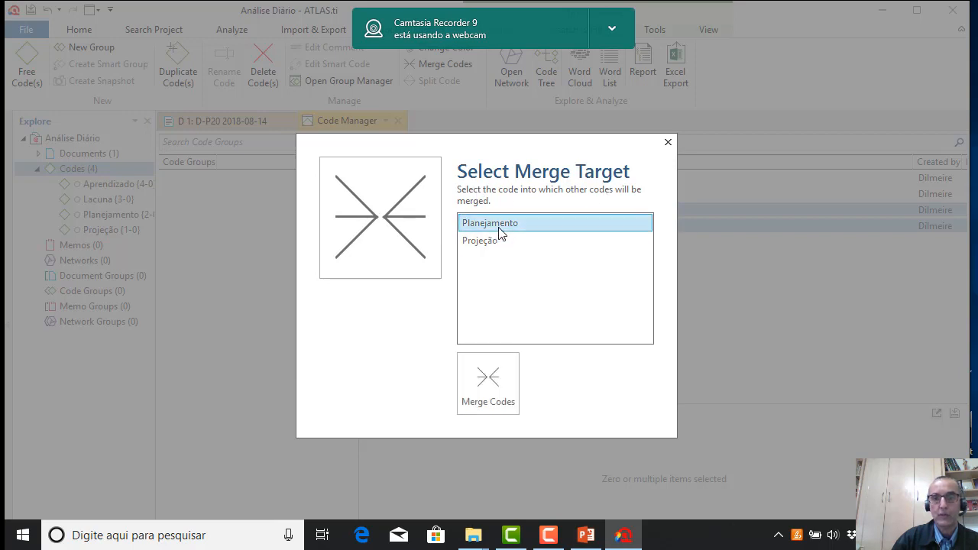
pyautogui.click(491, 376)
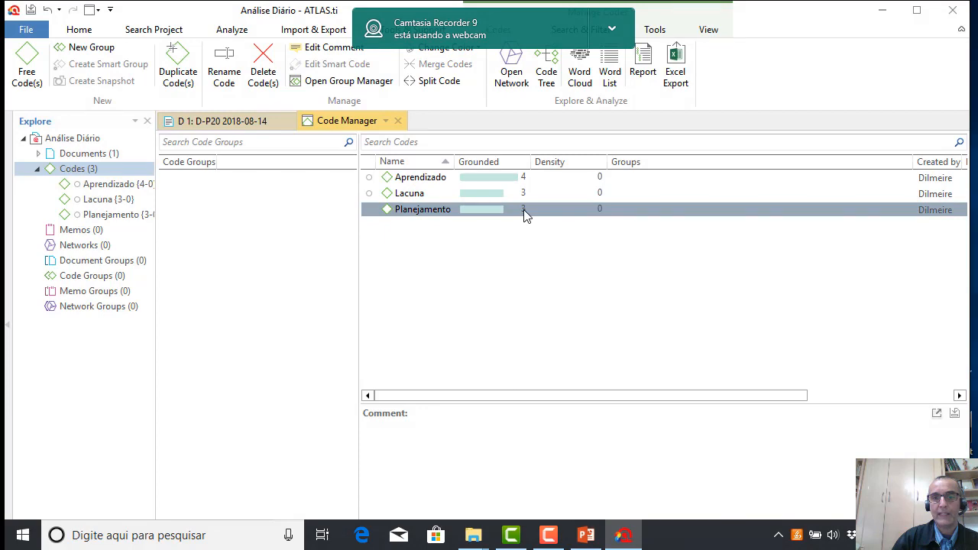
pyautogui.click(259, 124)
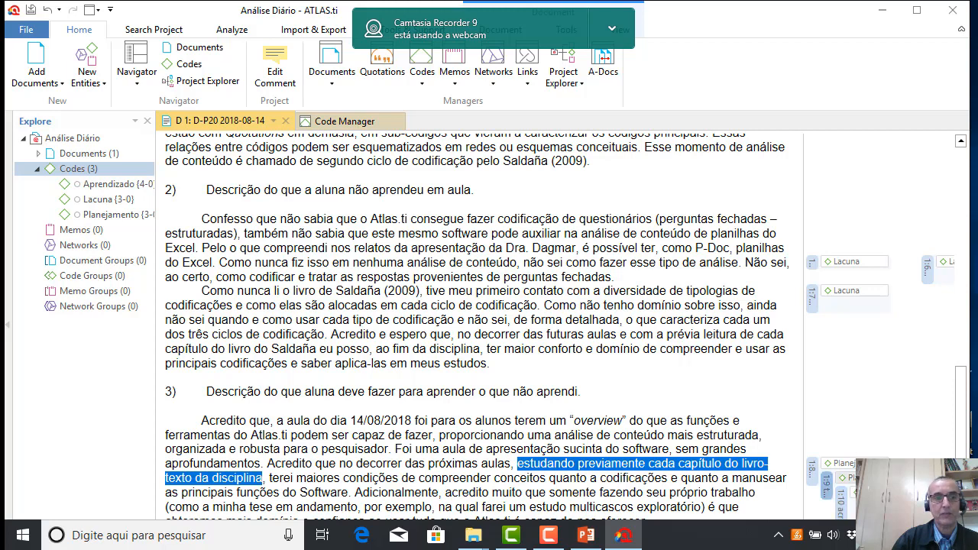
pyautogui.click(104, 220)
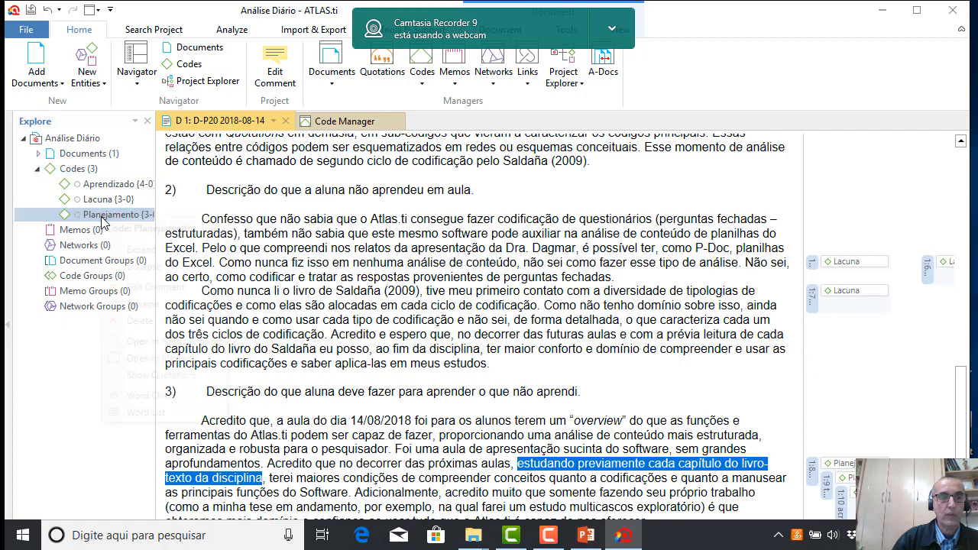
pyautogui.rightClick(104, 220)
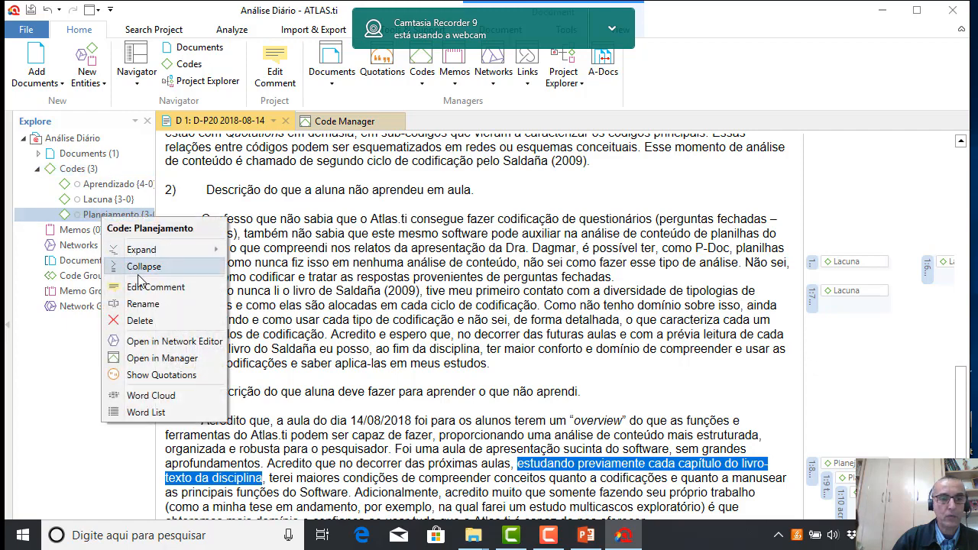
pyautogui.click(150, 307)
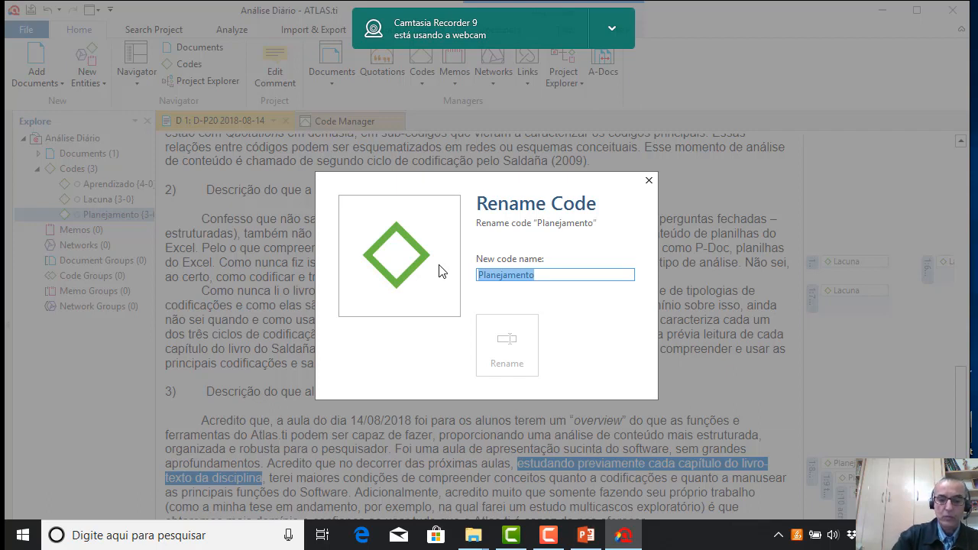
pyautogui.write('Pro')
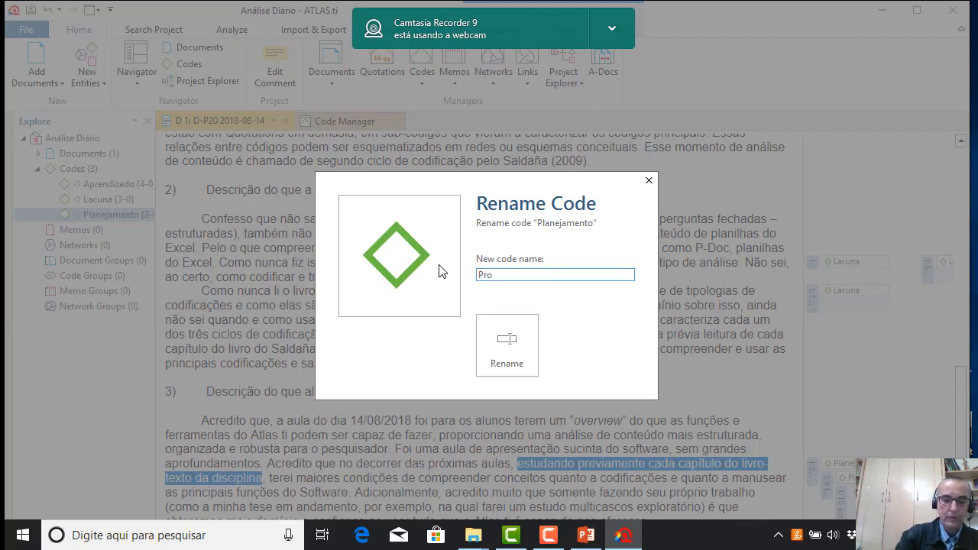
pyautogui.write('gramação')
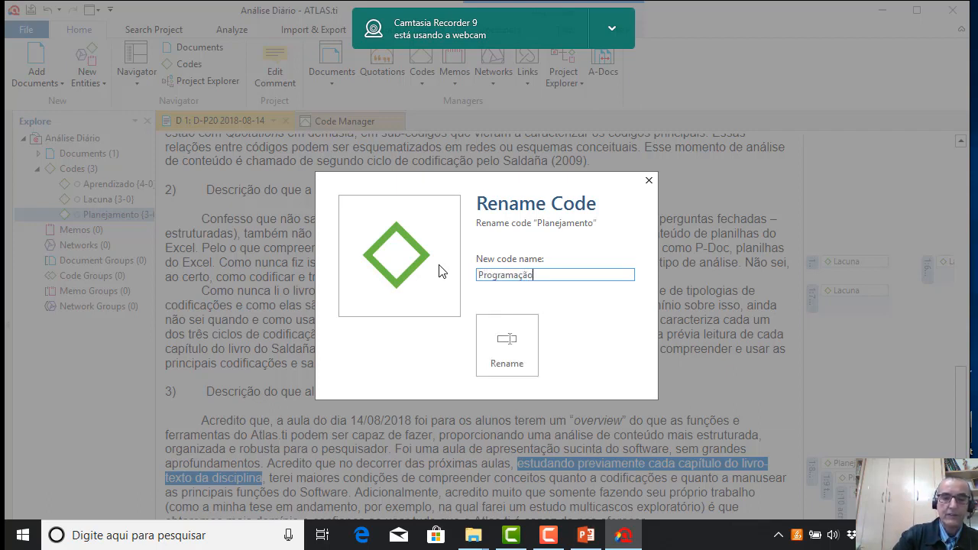
pyautogui.click(507, 354)
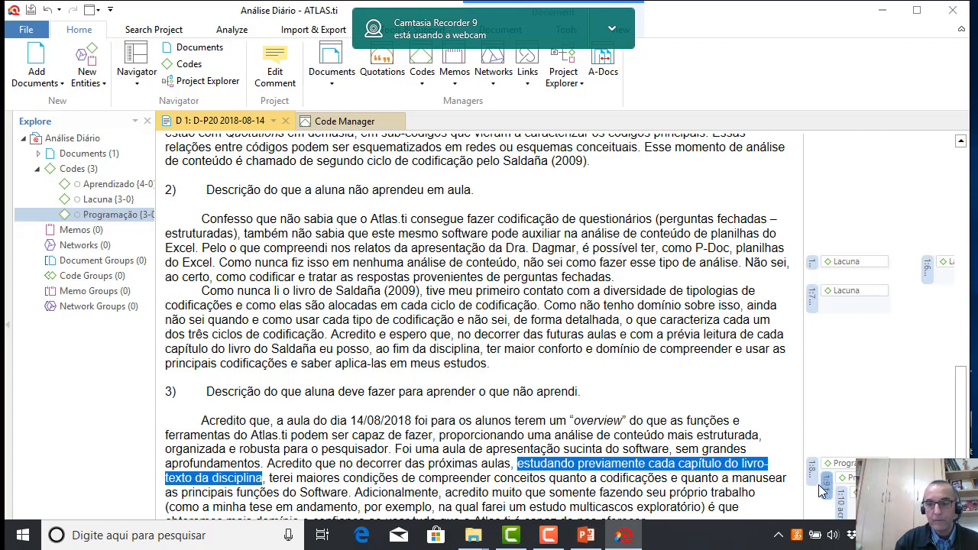
pyautogui.rightClick(758, 539)
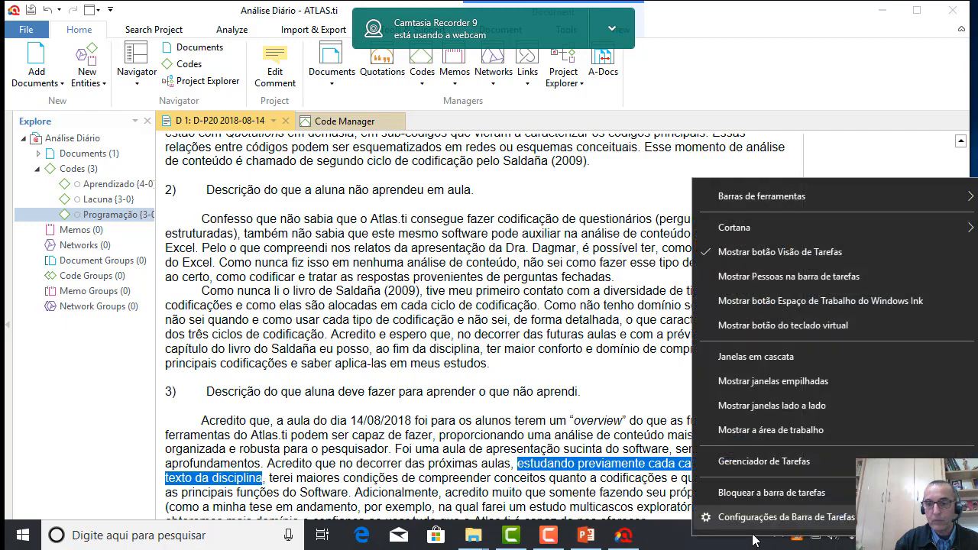
pyautogui.click(890, 155)
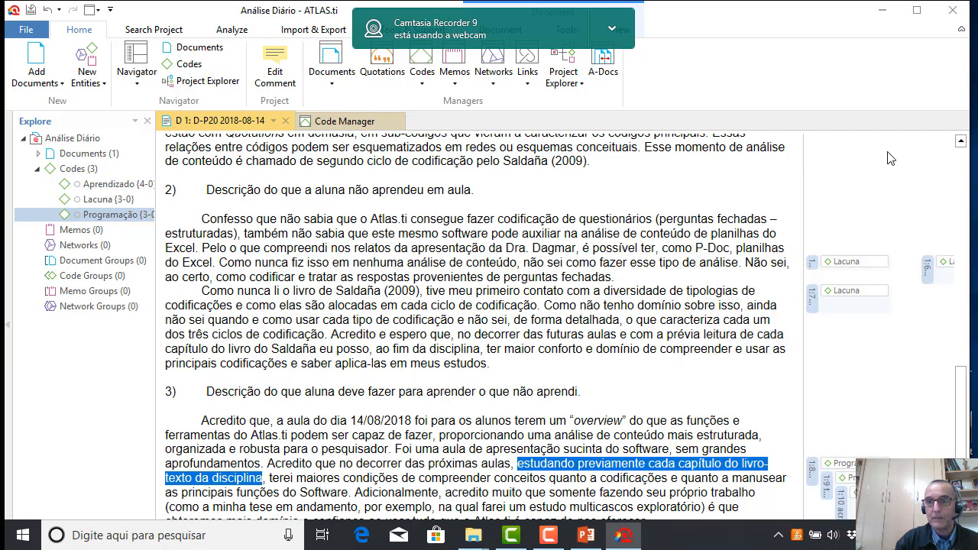
pyautogui.click(882, 12)
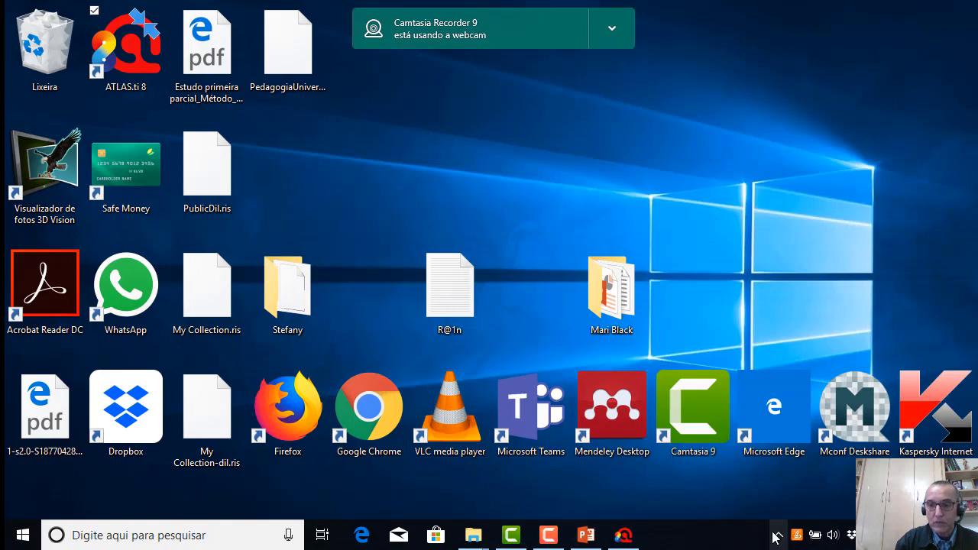
pyautogui.click(549, 540)
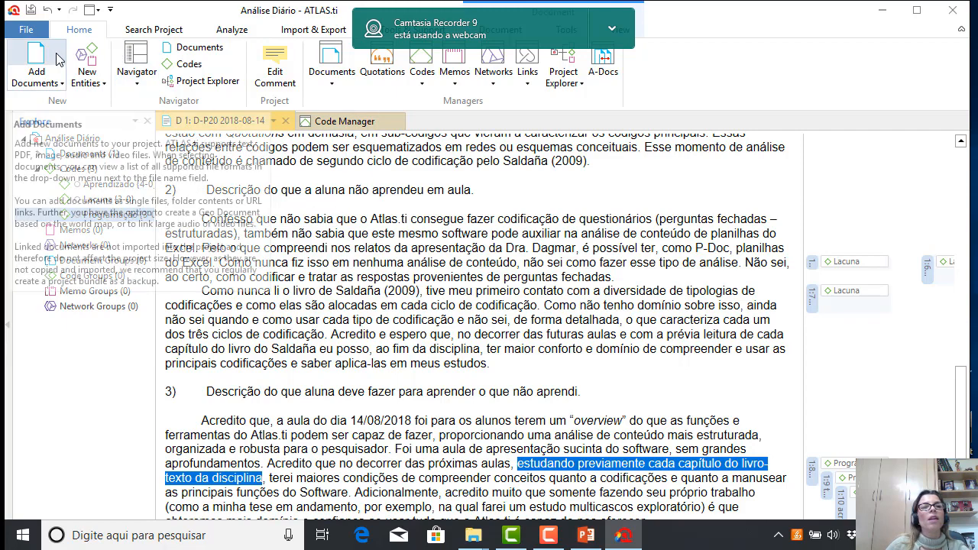
# Close the program and save the changes to the project Análise Diário.
pyautogui.click(951, 13)
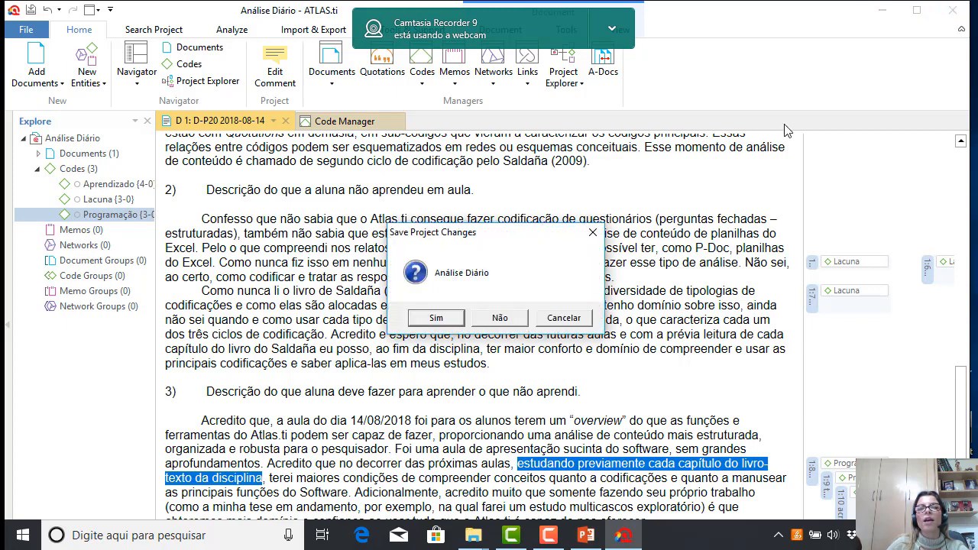
pyautogui.click(427, 321)
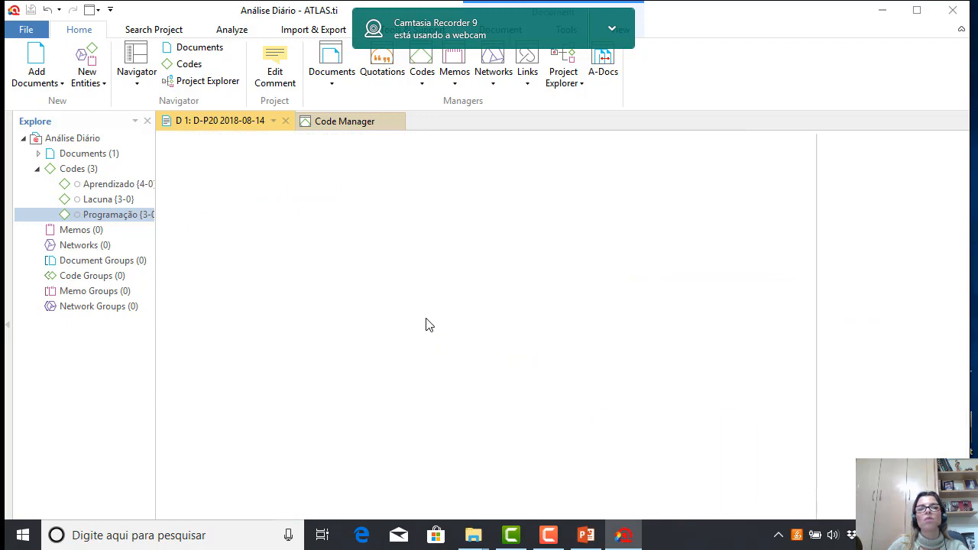